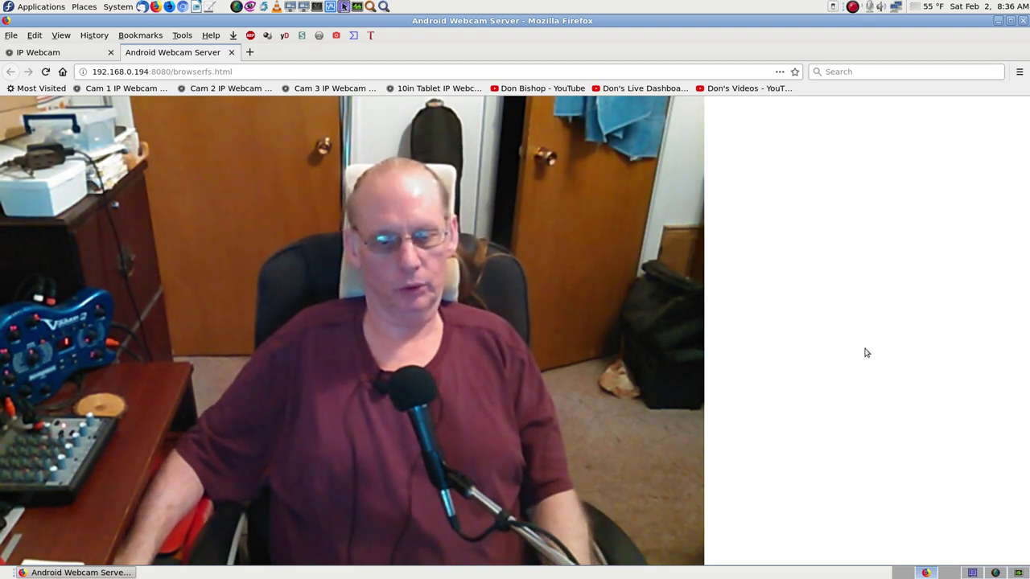
Close the Android Webcam Server tab, then quit Firefox to reveal the desktop.
click(230, 54)
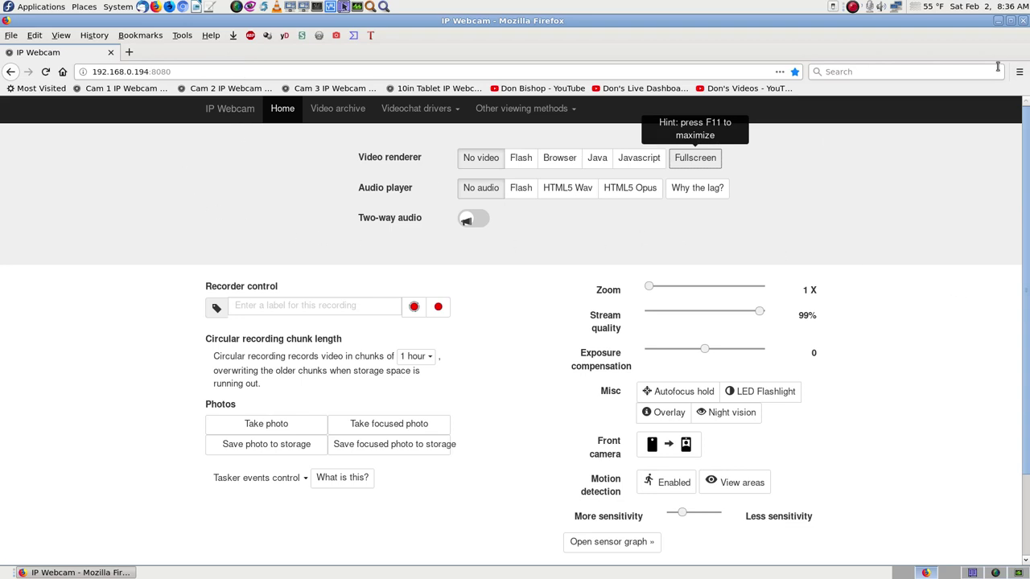
click(1022, 20)
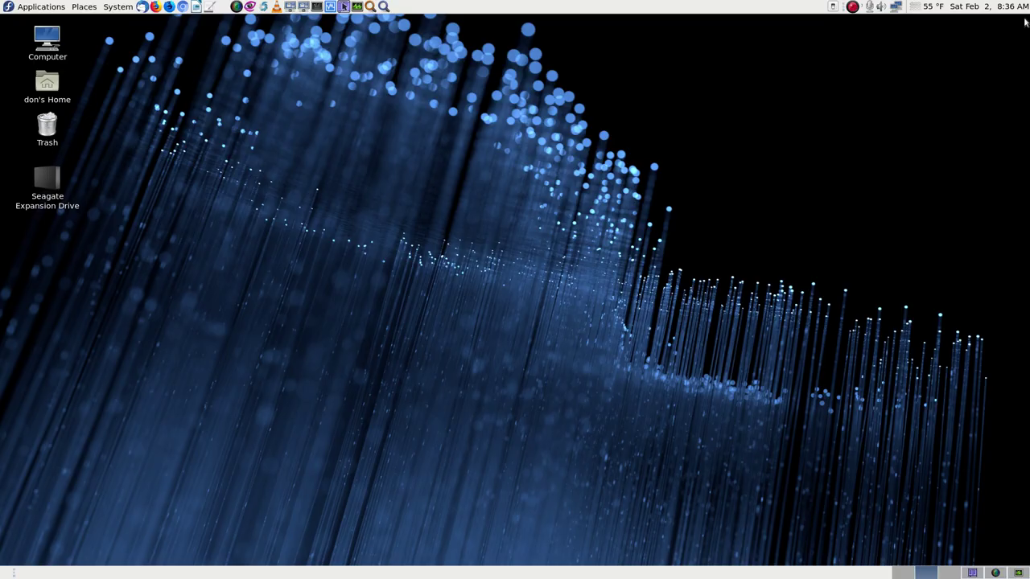
Restore Krusader, activate its recordings panel, and switch to the System Monitor workspace.
click(972, 571)
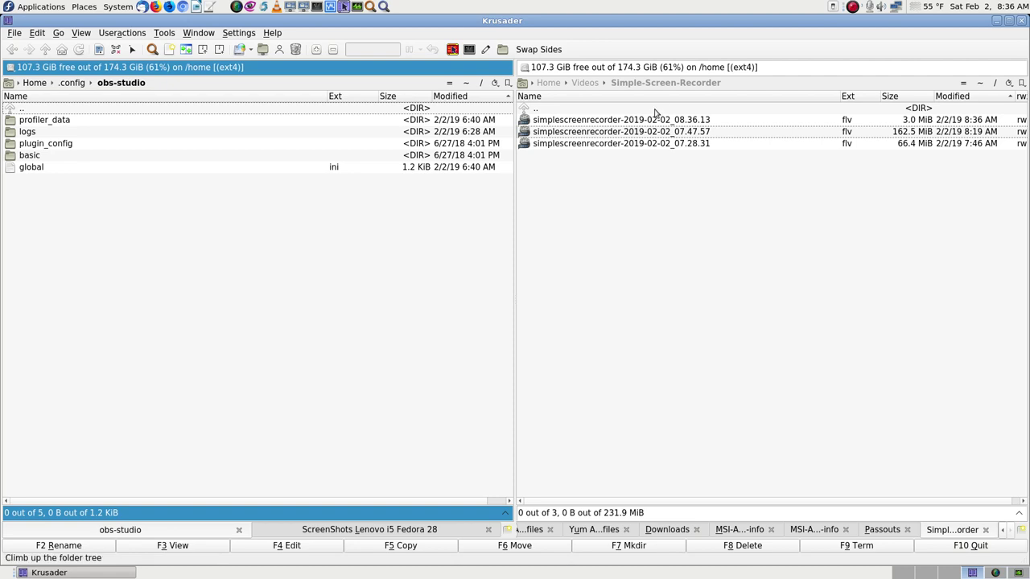
click(559, 153)
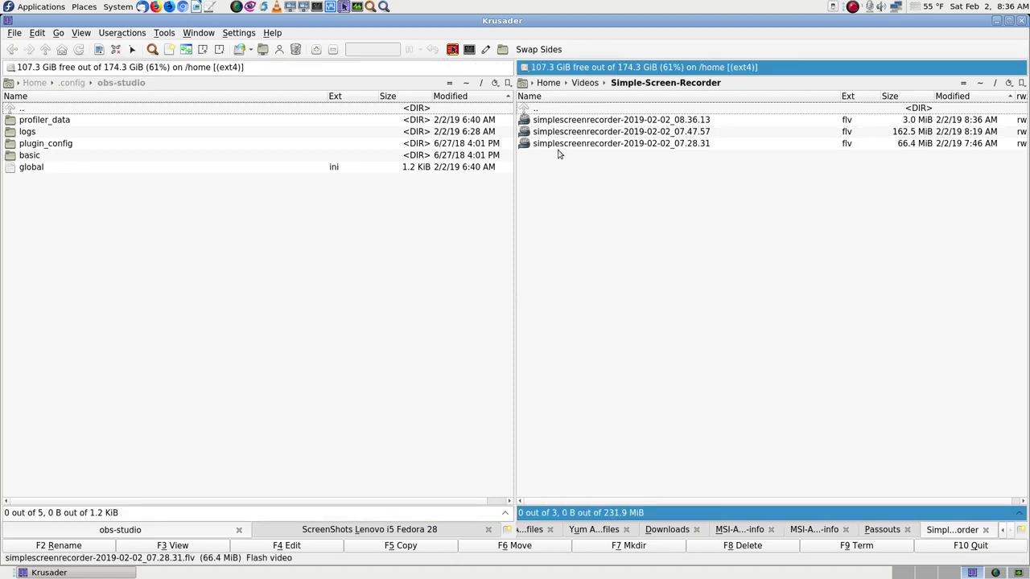
click(1017, 573)
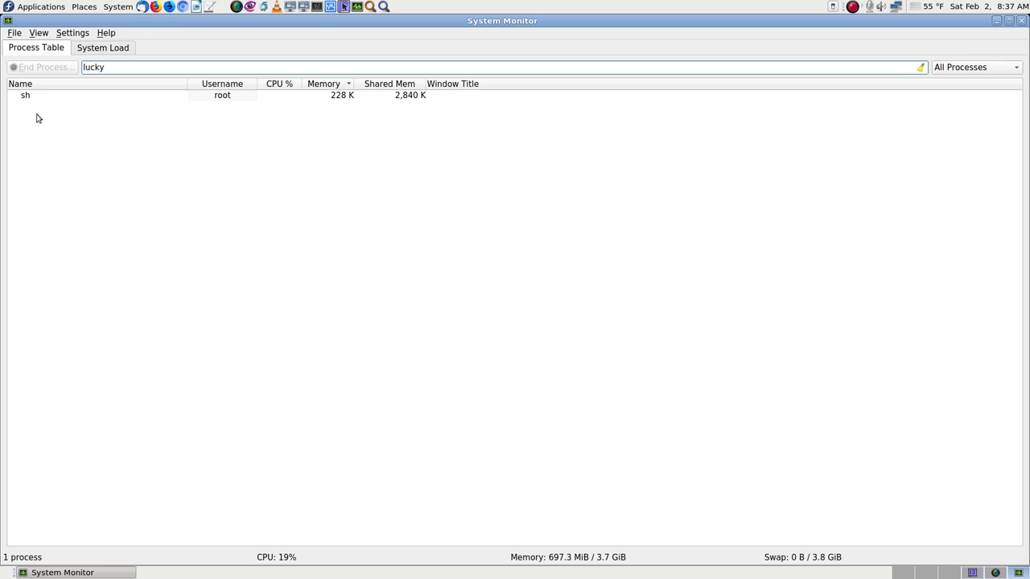
Select the root-owned sh process in the 'lucky'-filtered table and focus the Quick search field.
mouse_move(42, 98)
mouse_move(120, 98)
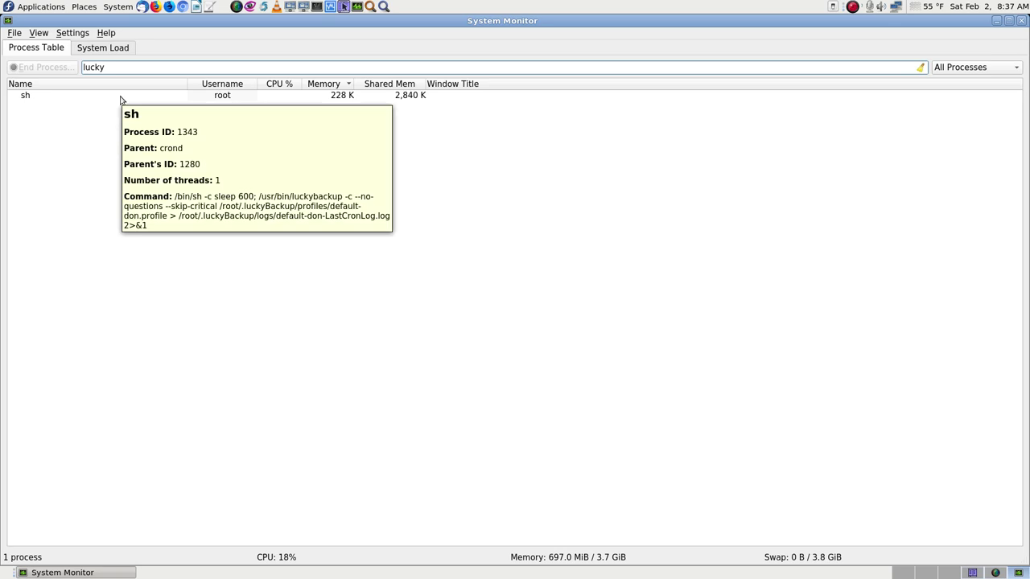
click(77, 98)
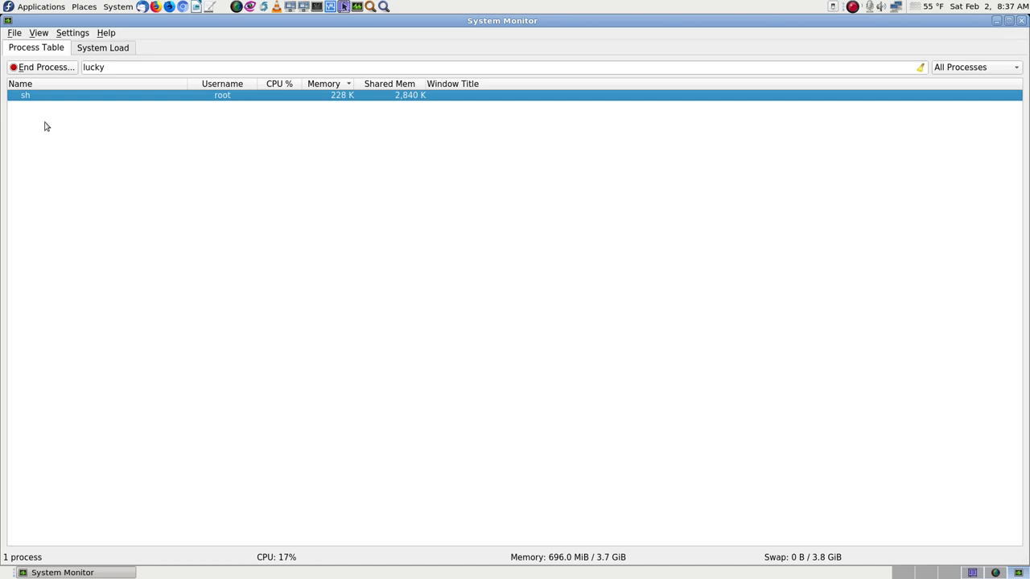
click(131, 69)
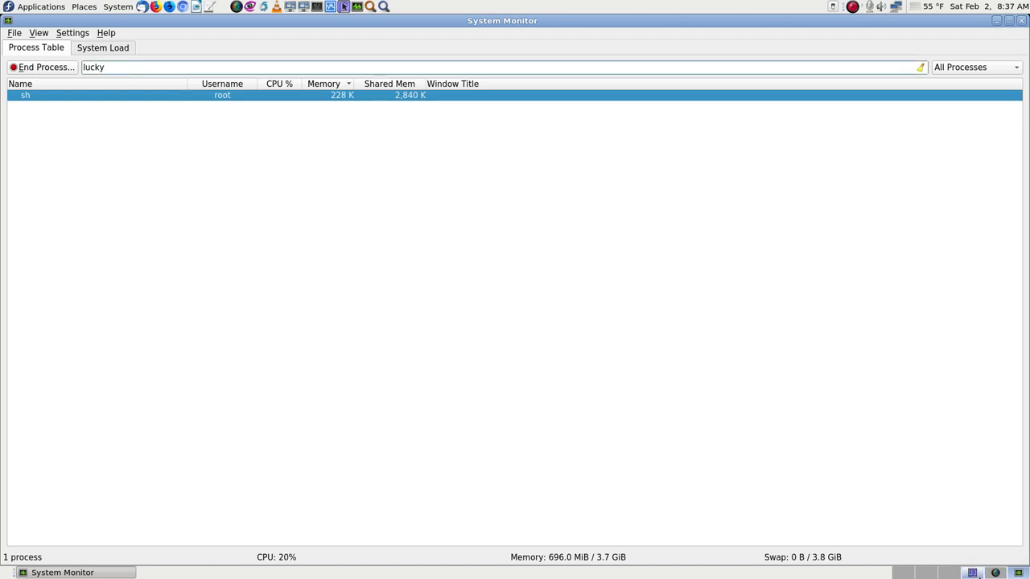
click(972, 572)
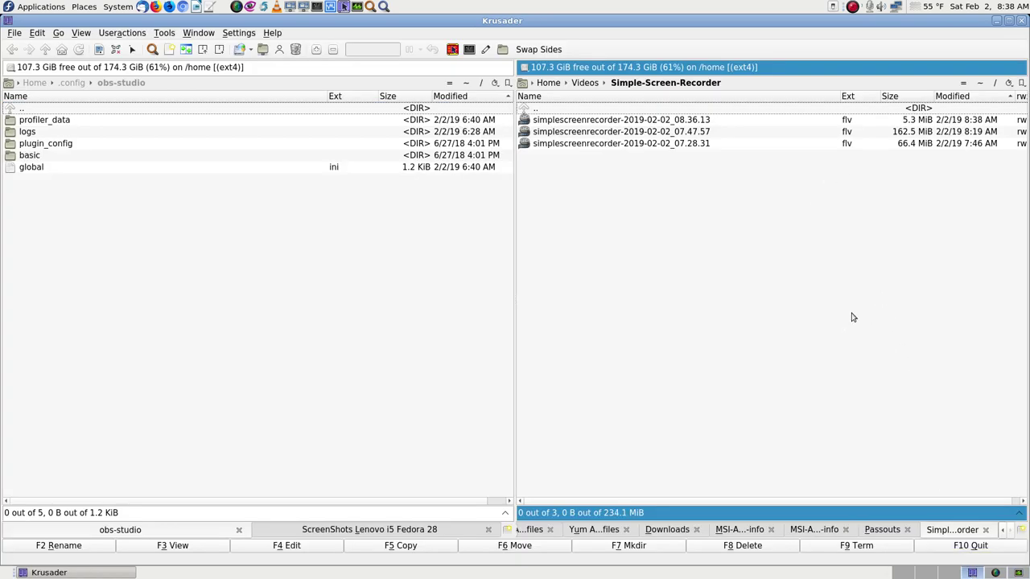
click(1017, 572)
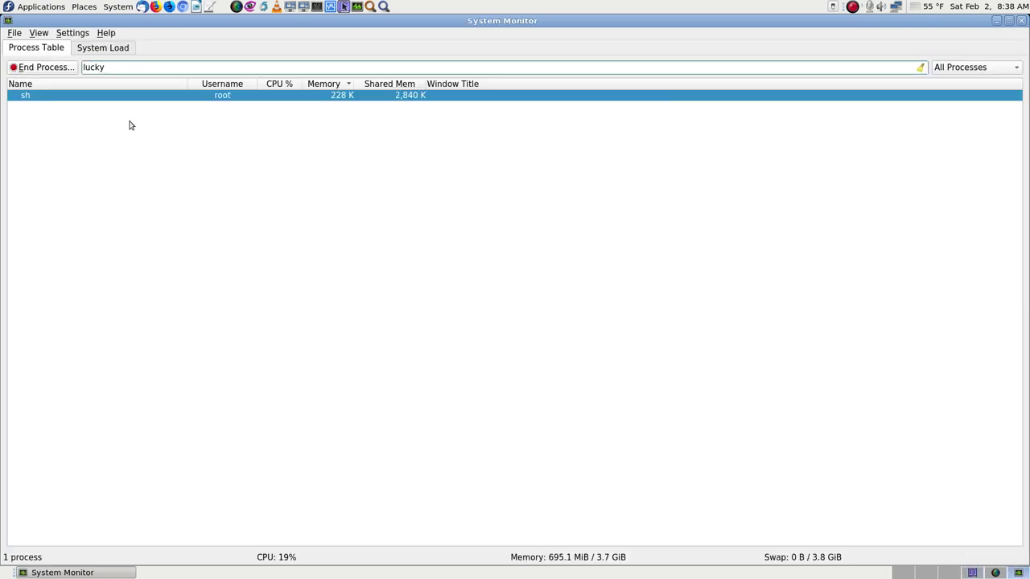
Clear the process filter and scroll to the top of all 186 processes.
key(BackSpace)
key(BackSpace)
key(BackSpace)
key(BackSpace)
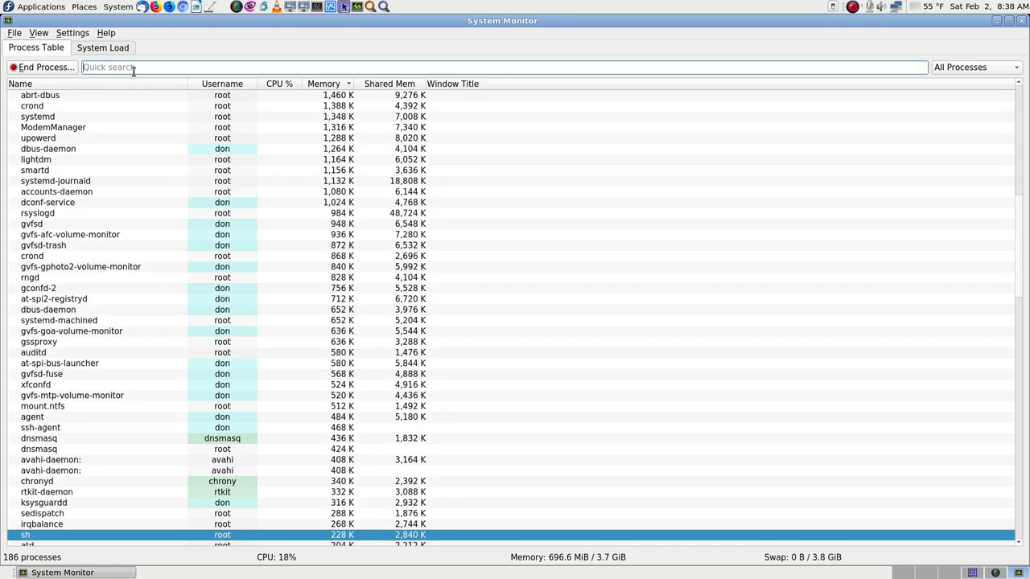
scroll(242, 164, up, 7)
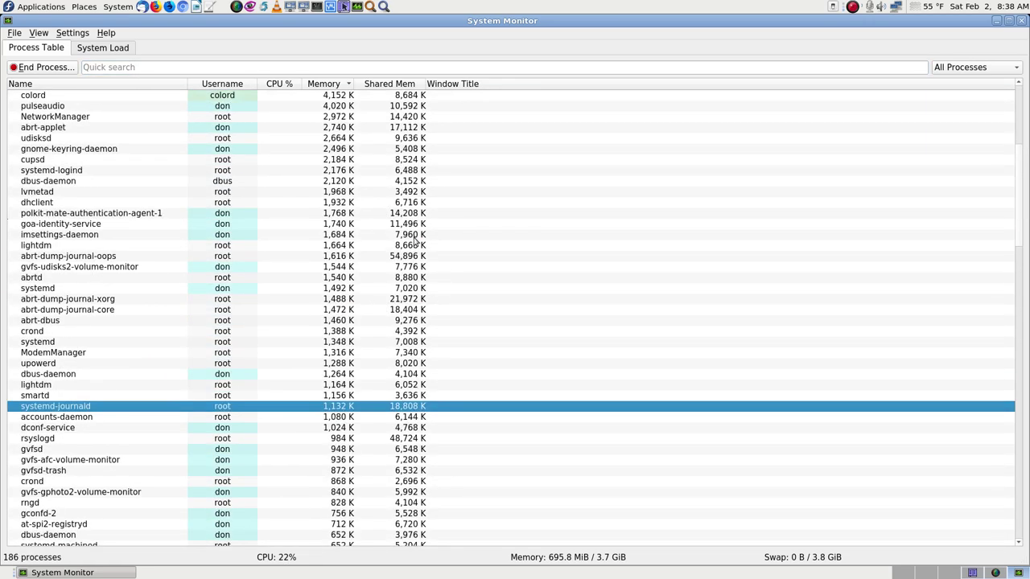
drag(1020, 212, 1020, 62)
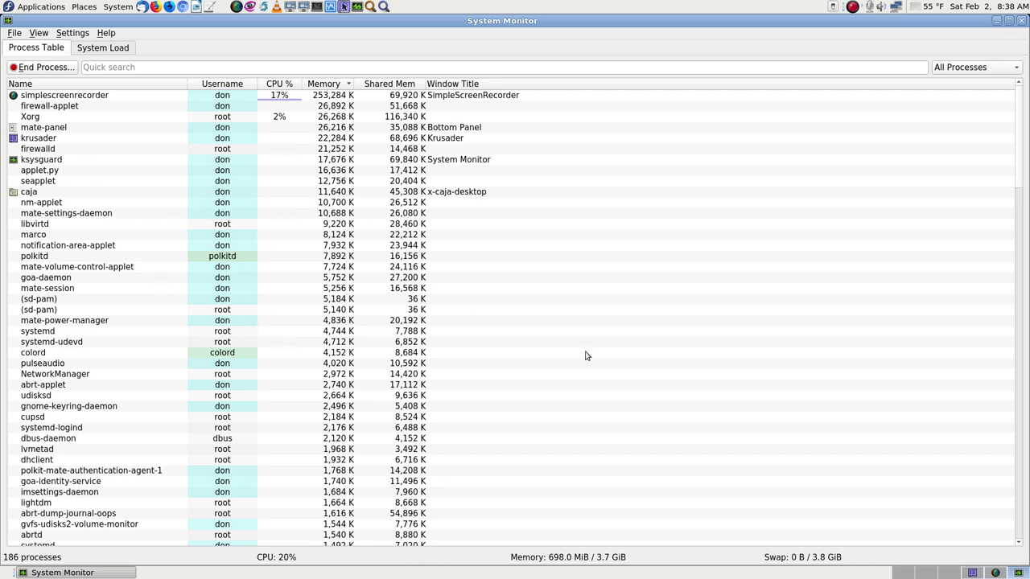
Filter the process table by 'luck' again, then switch to the Krusader workspace.
click(152, 70)
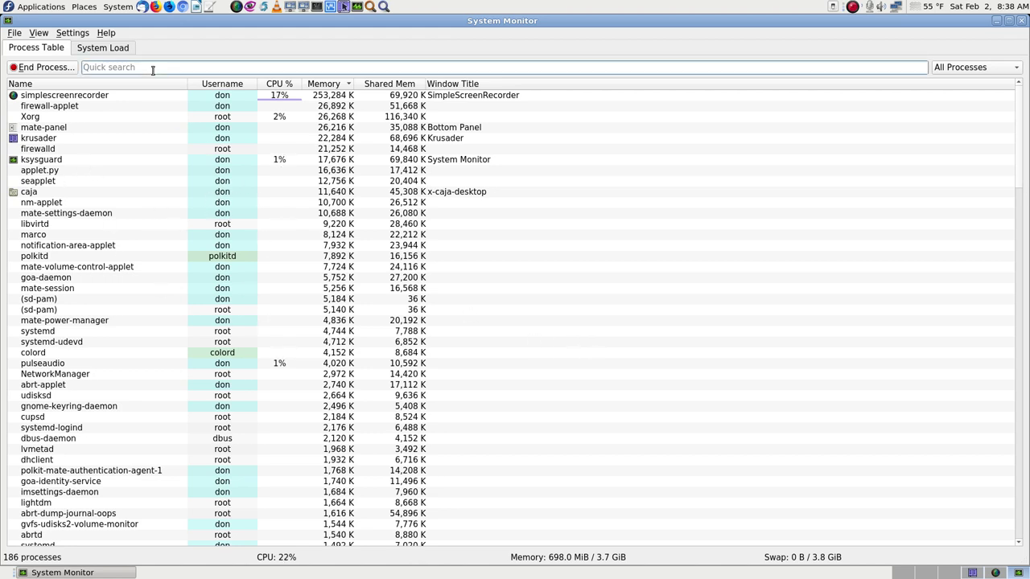
text(lucky)
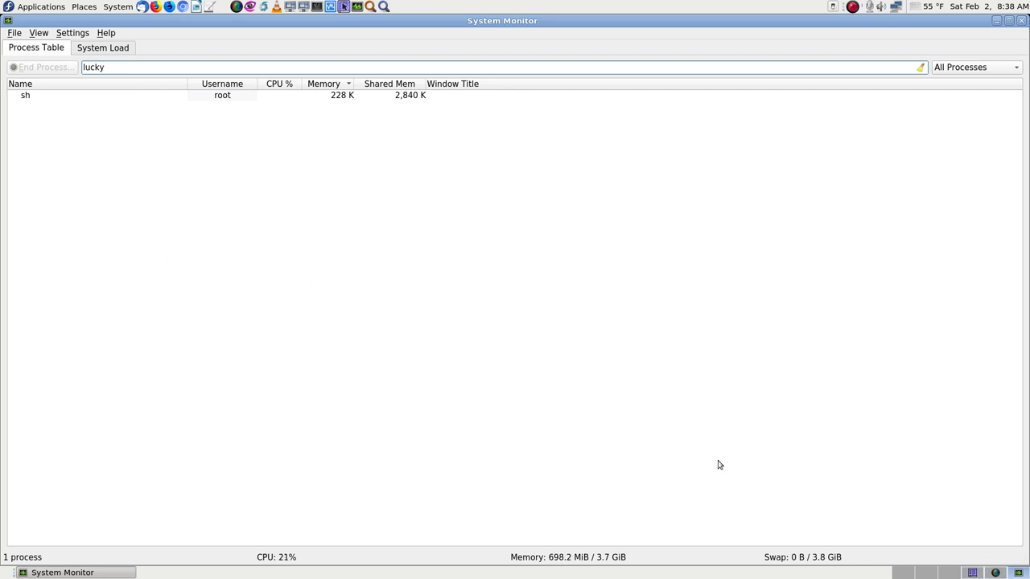
click(971, 573)
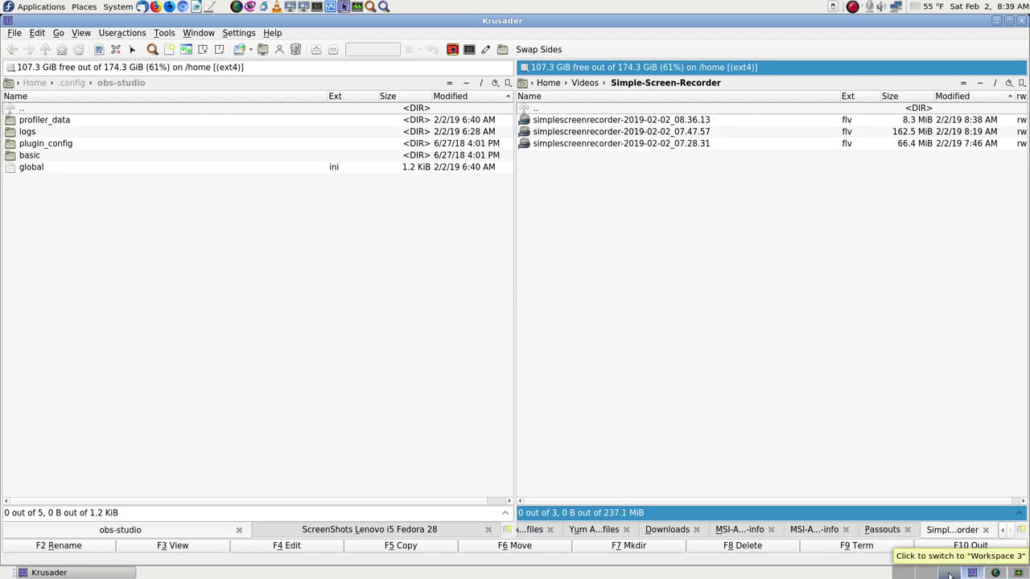
Check the empty desktop workspace and its System menu, then return to Krusader.
click(903, 574)
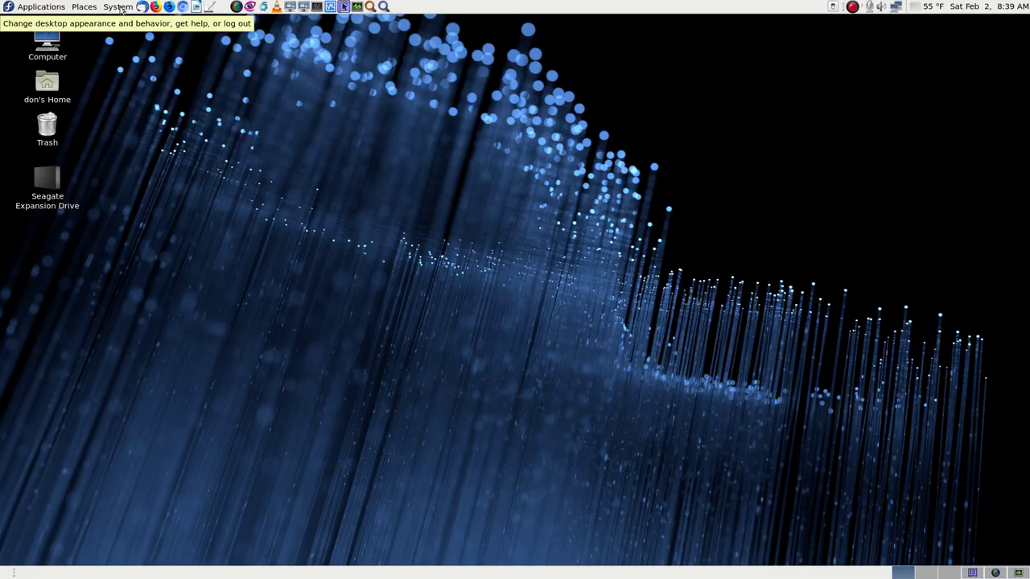
click(120, 8)
click(445, 191)
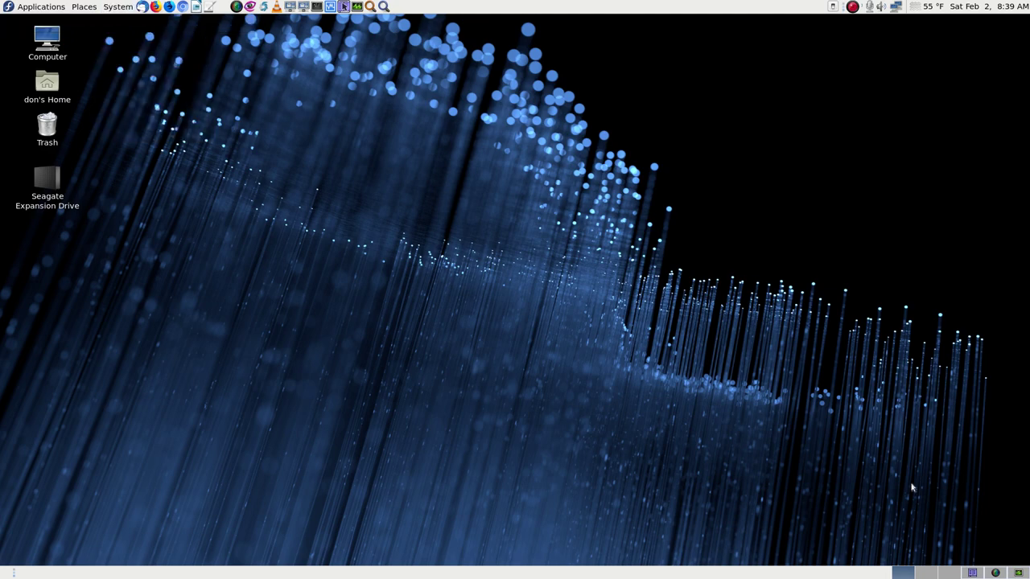
click(969, 574)
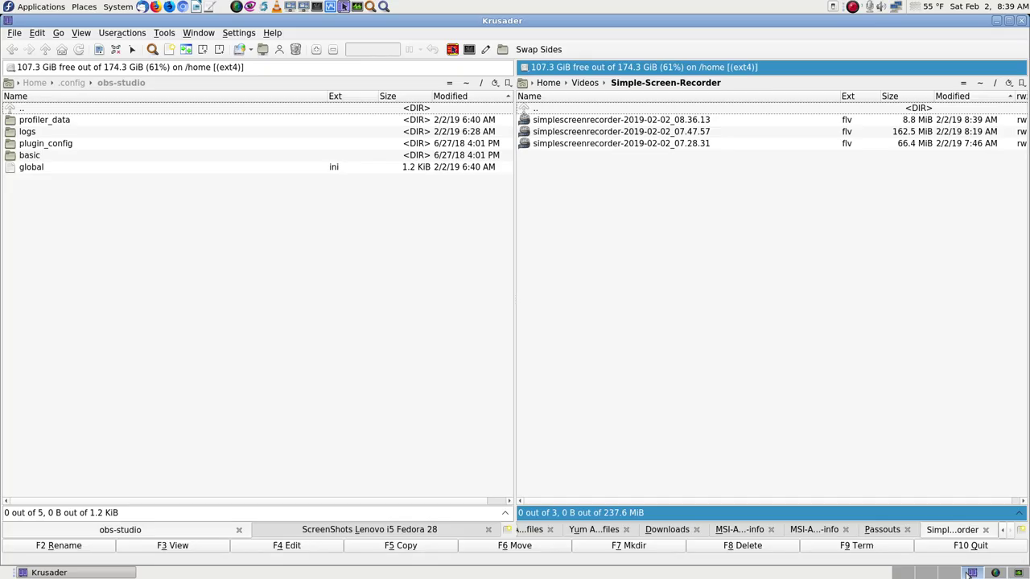
Go up from obs-studio to .config, re-enter and leave obs-studio, then show the empty desktop.
click(46, 110)
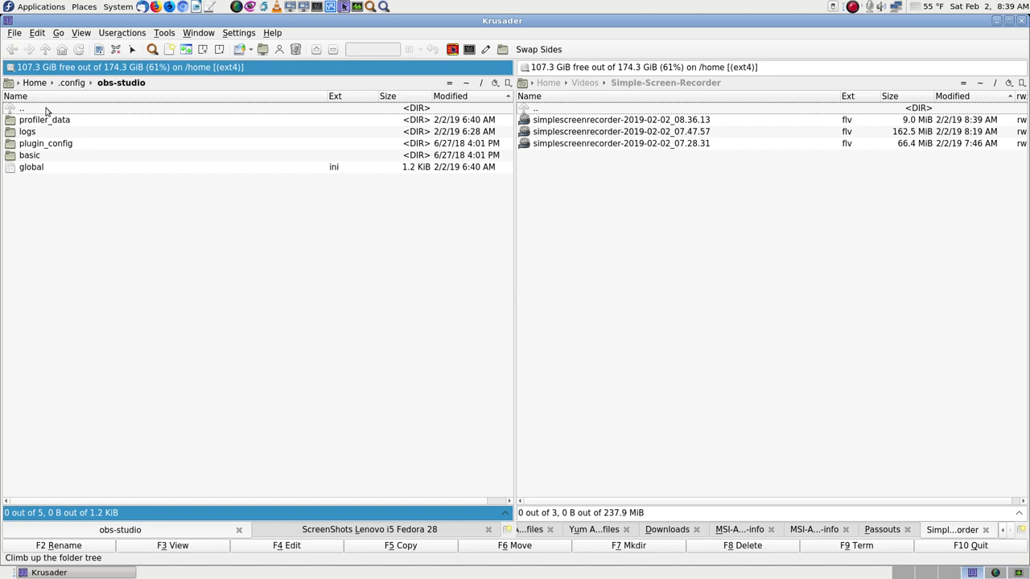
double_click(46, 111)
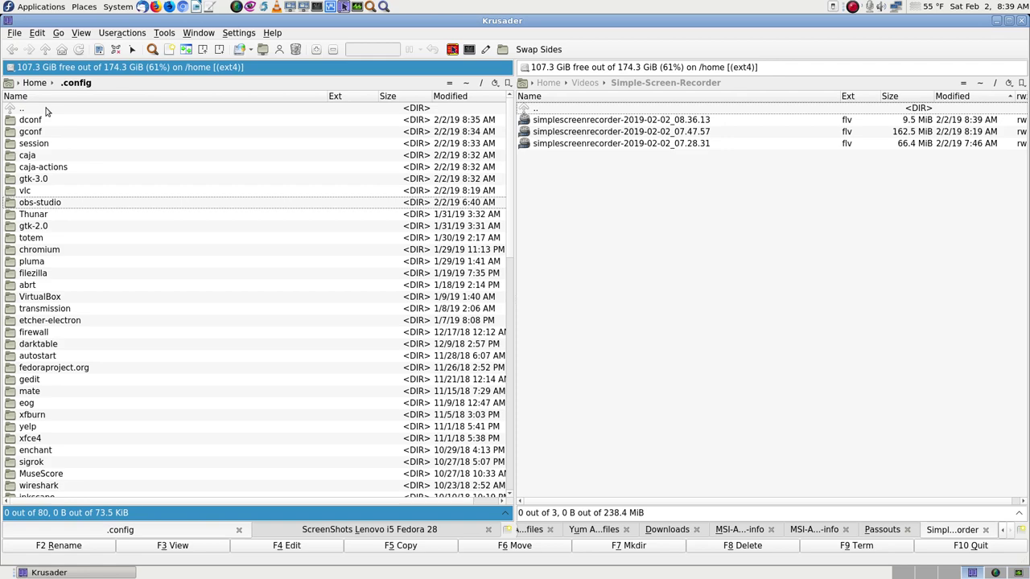
key(Return)
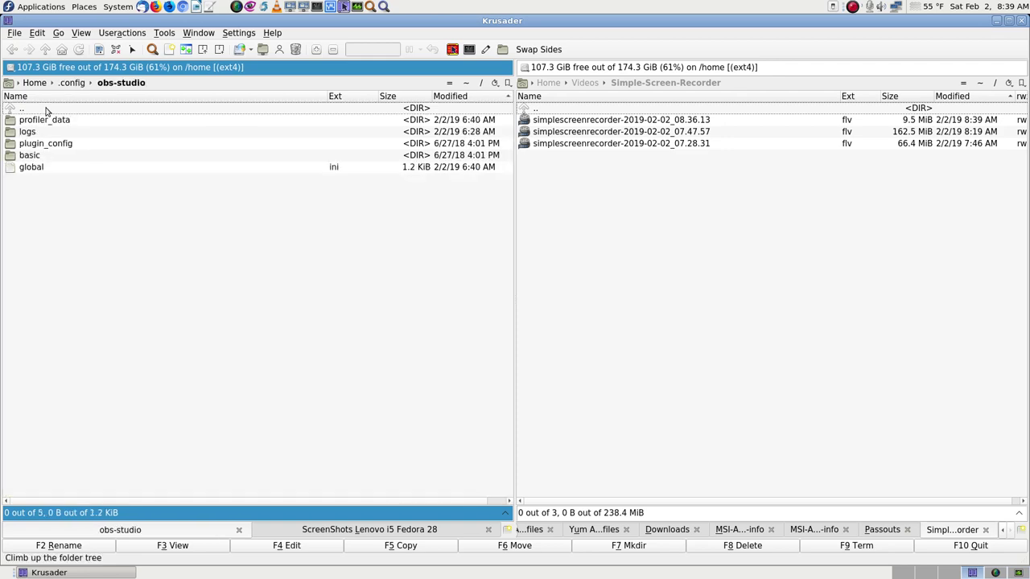
key(Return)
click(904, 574)
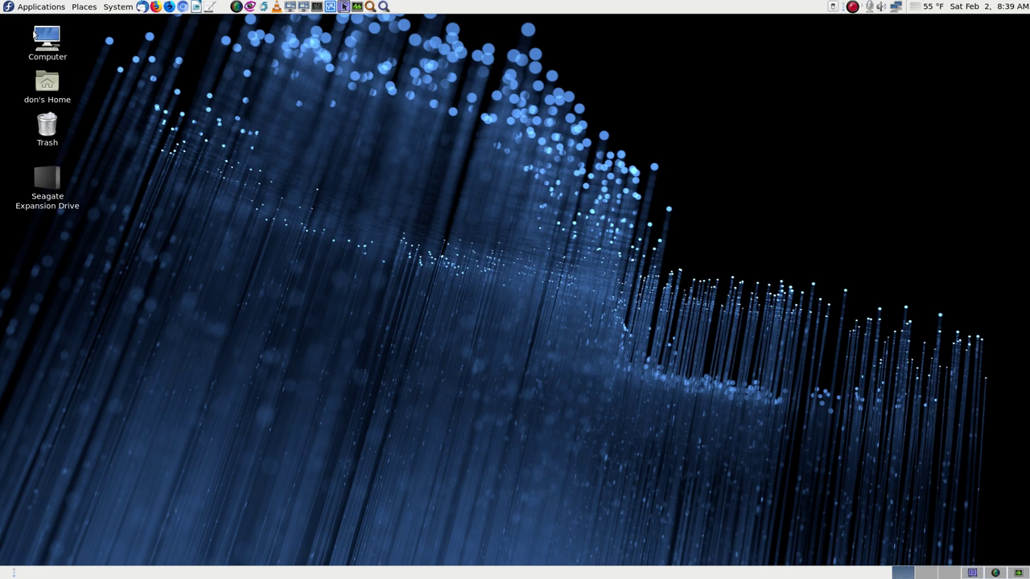
Launch Software Management from System > Administration and maximize its window.
click(119, 8)
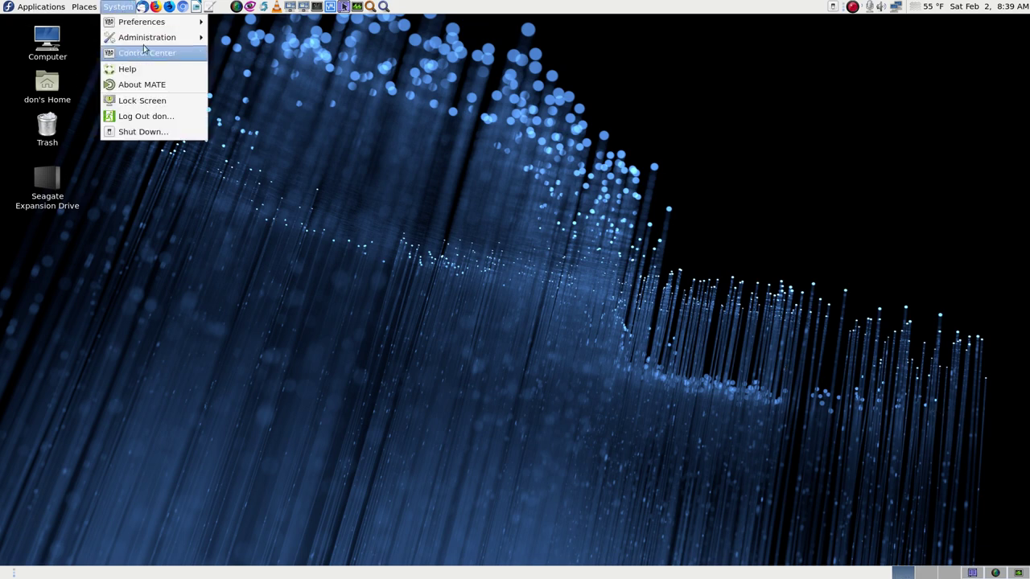
mouse_move(145, 46)
click(262, 58)
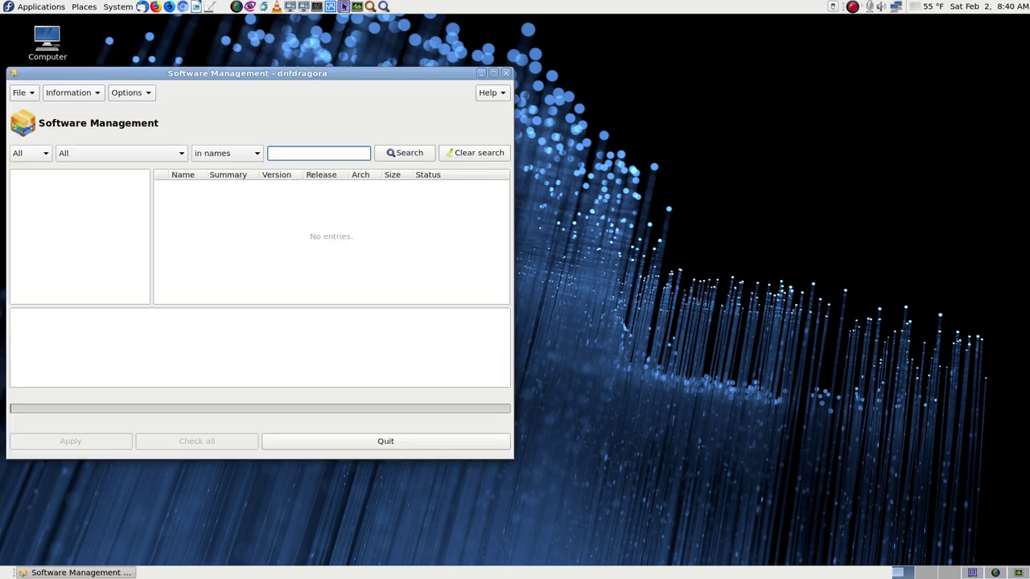
click(493, 74)
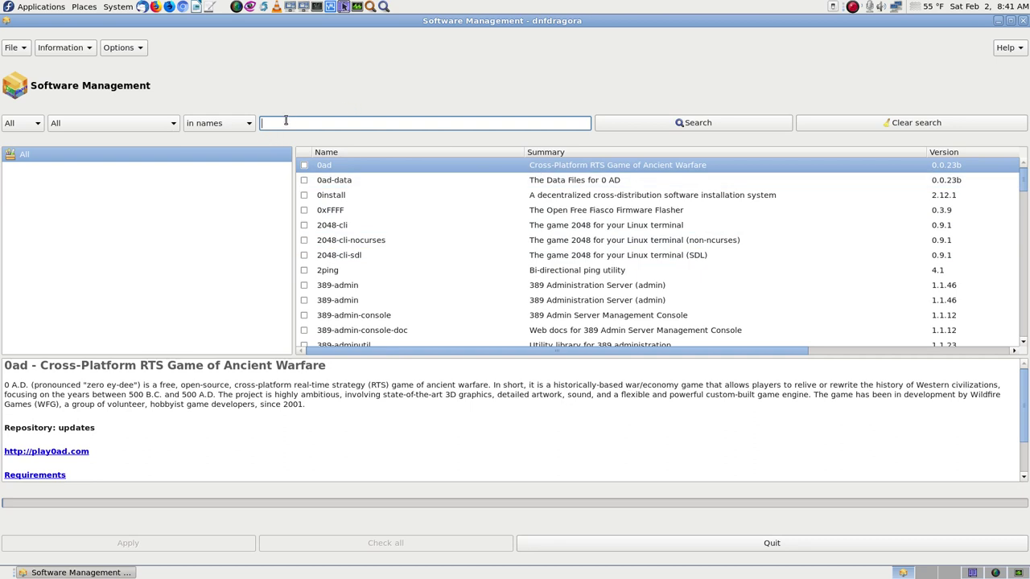
Search packages for 'obs' and select the second obs-studio entry.
text(obs)
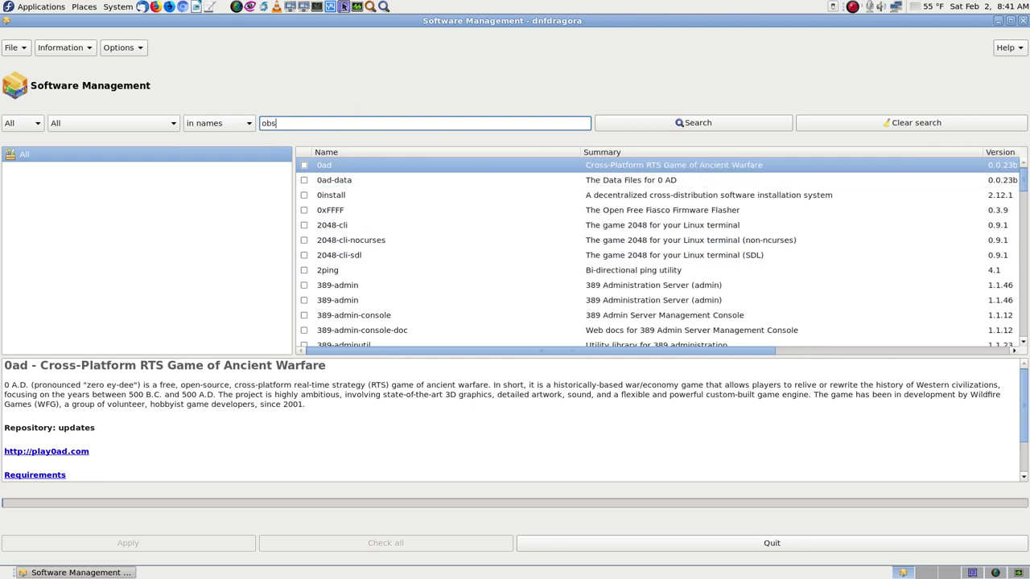
click(657, 125)
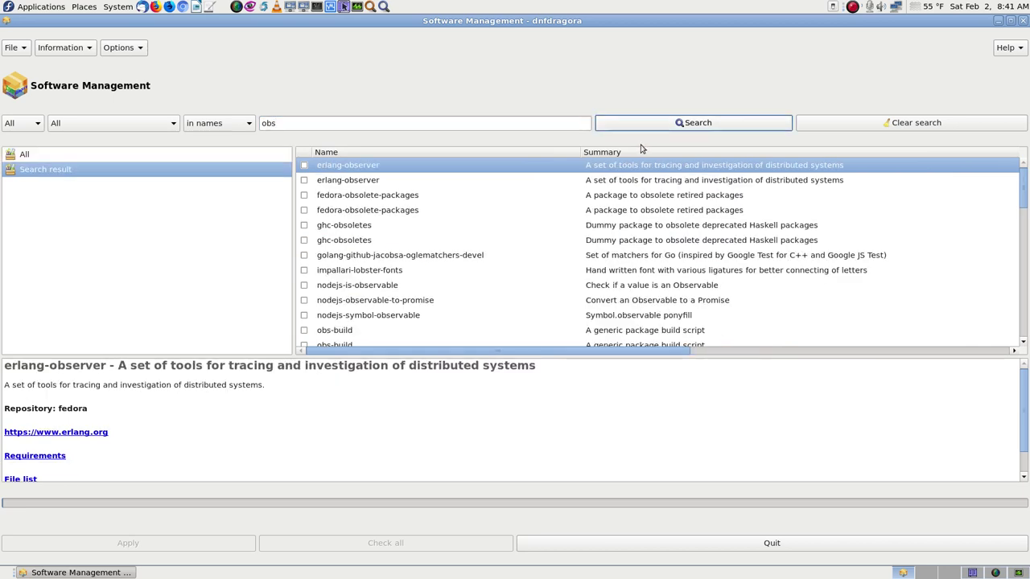
scroll(526, 310, down, 2)
scroll(469, 299, down, 4)
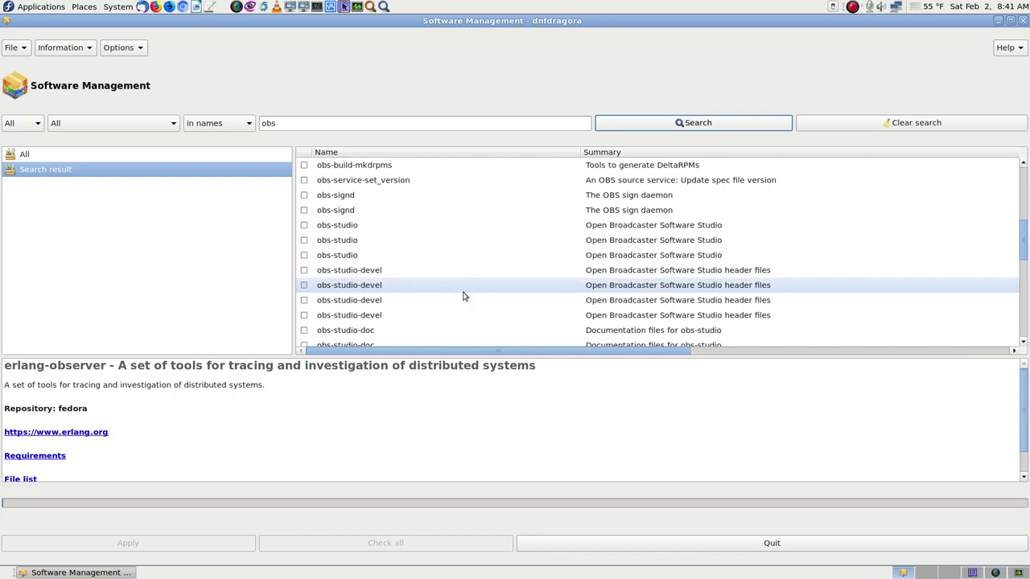
click(368, 240)
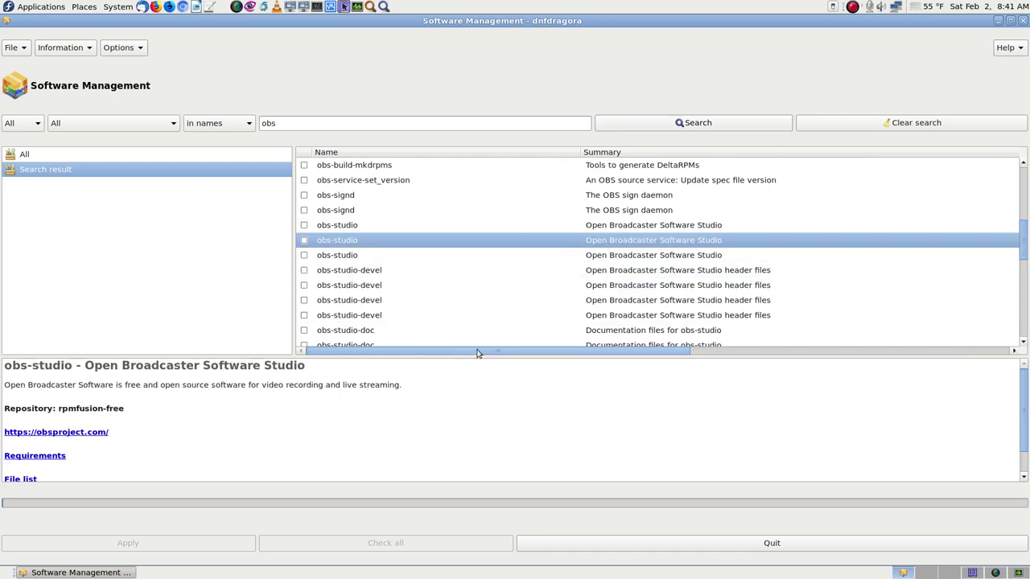
drag(477, 351, 748, 354)
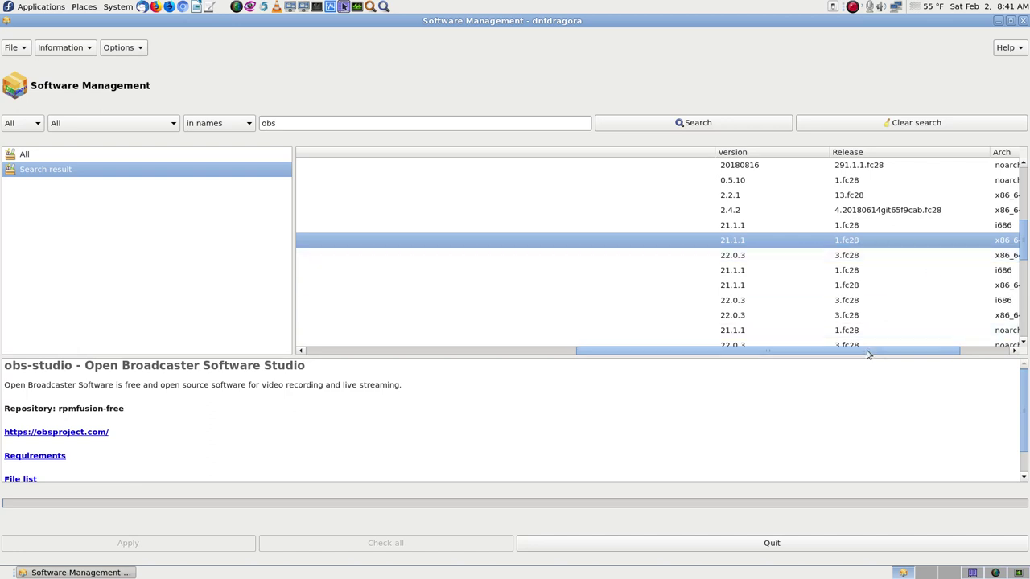
drag(874, 354, 413, 352)
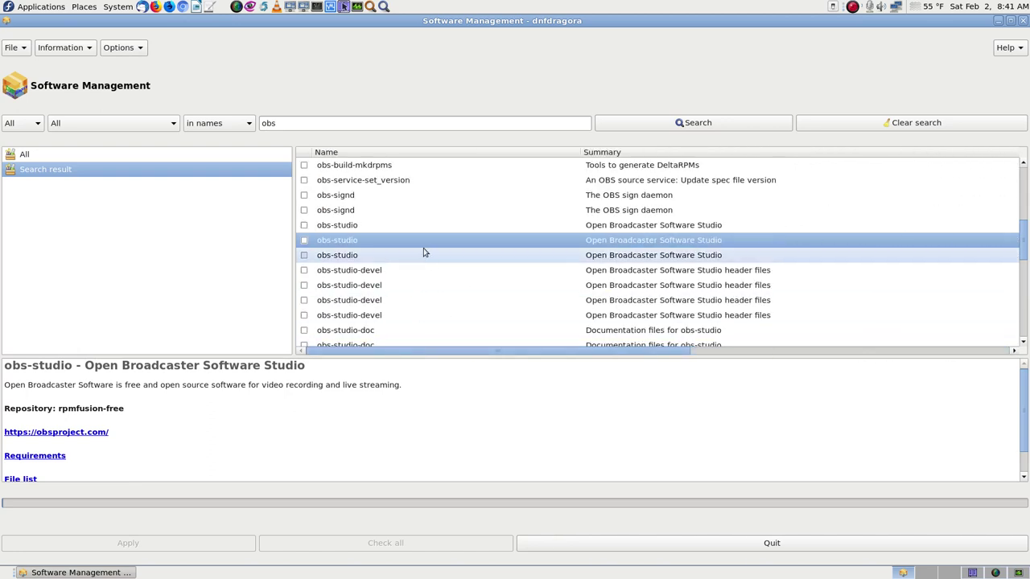
Mark obs-studio 21.1.1 for installation and screenshot its version details.
click(305, 240)
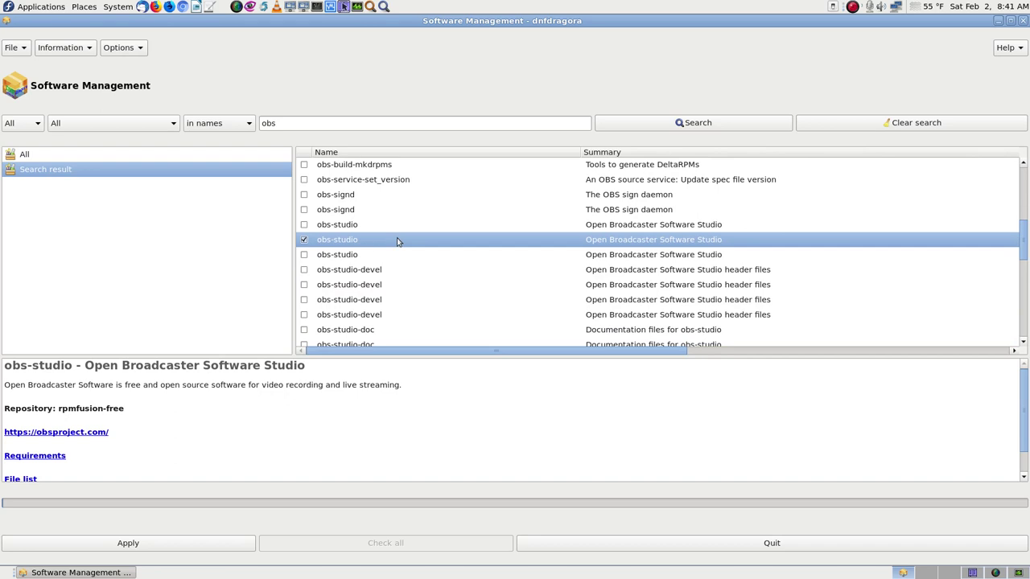
key(Print)
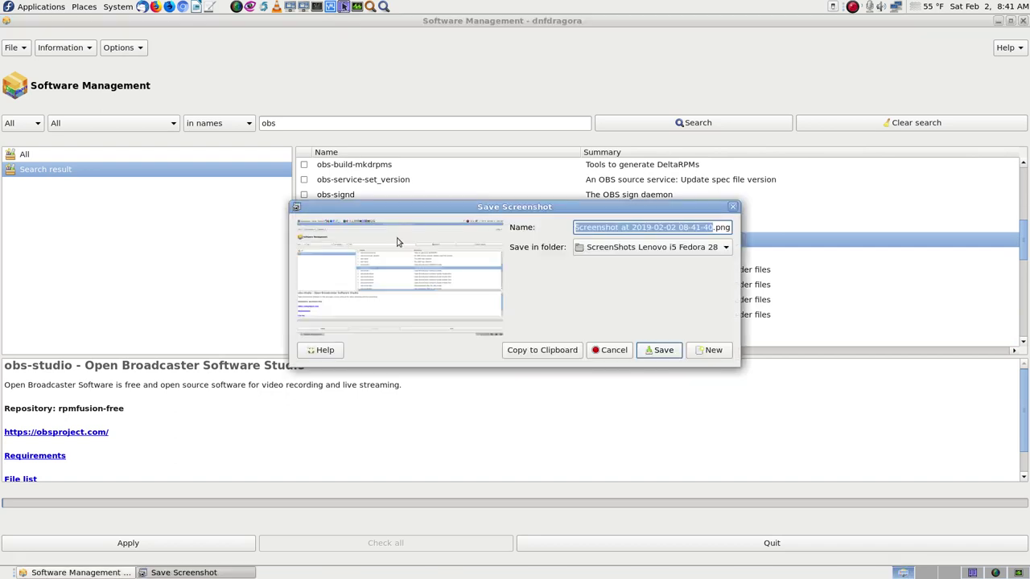
key(Return)
drag(662, 348, 998, 349)
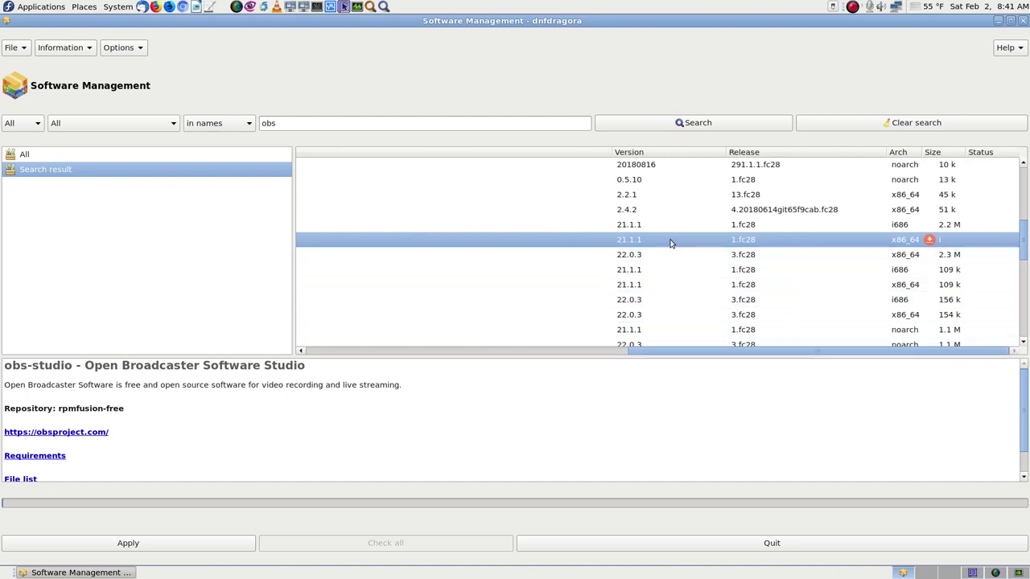
key(Print)
key(Return)
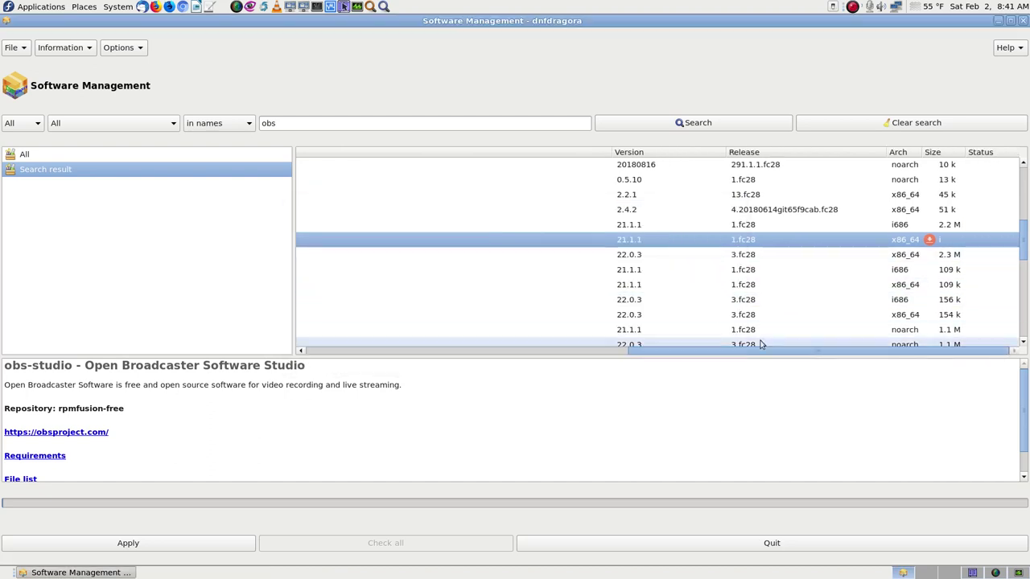
Review the marked obs-studio package, screenshot it, and apply the pending installation.
drag(771, 348, 337, 350)
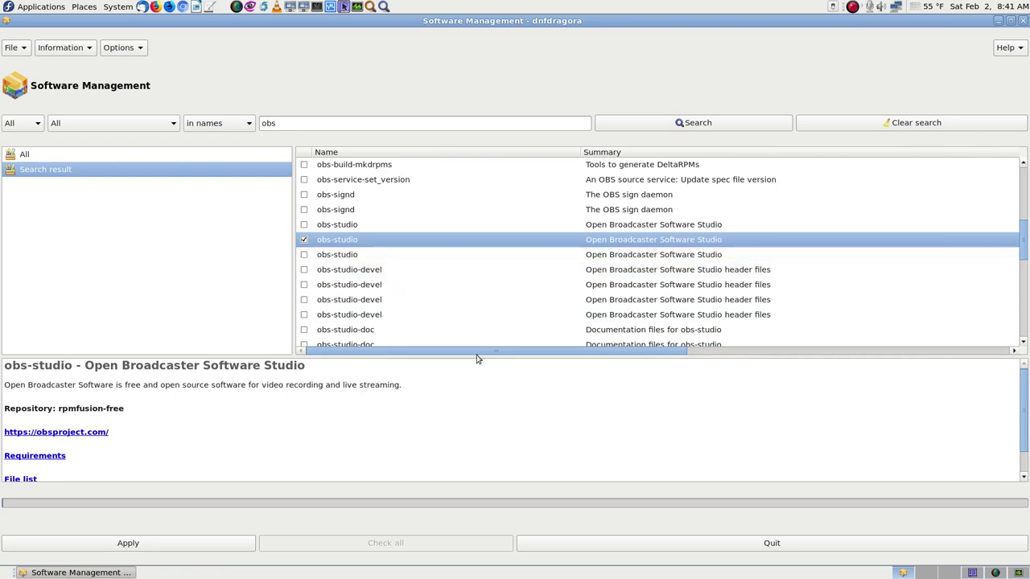
drag(505, 354, 893, 363)
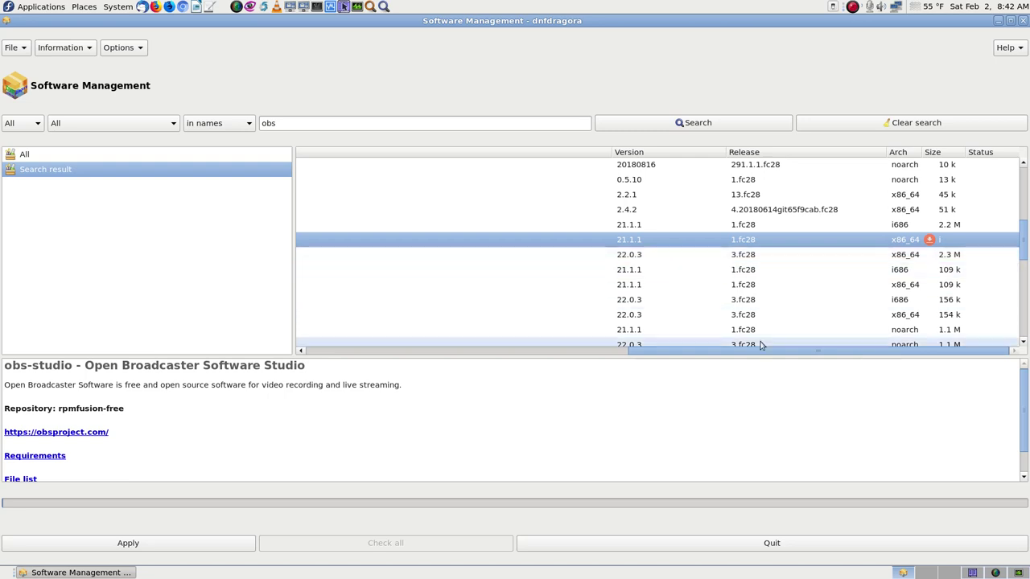
drag(793, 356, 243, 395)
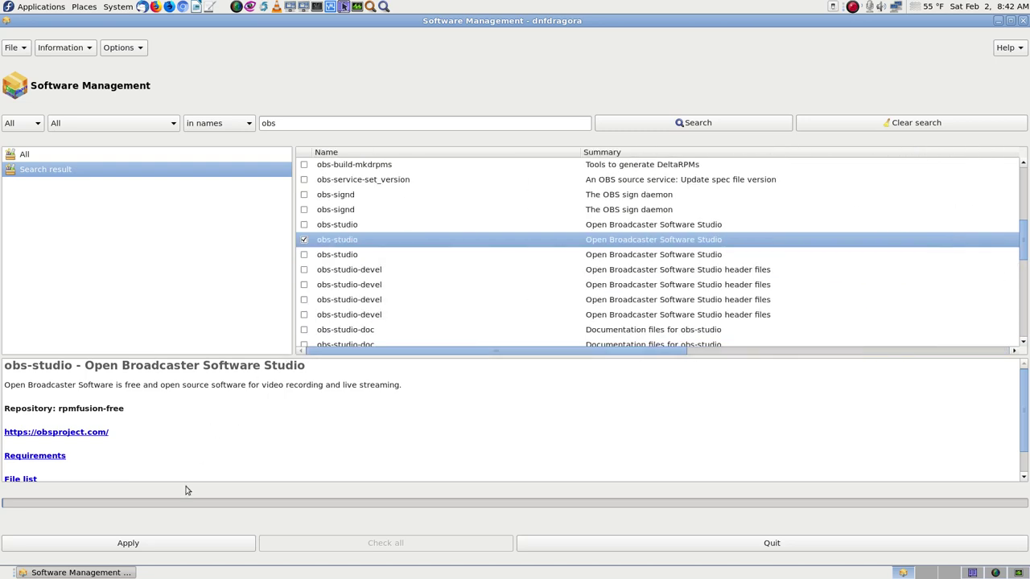
key(Print)
key(Escape)
click(197, 545)
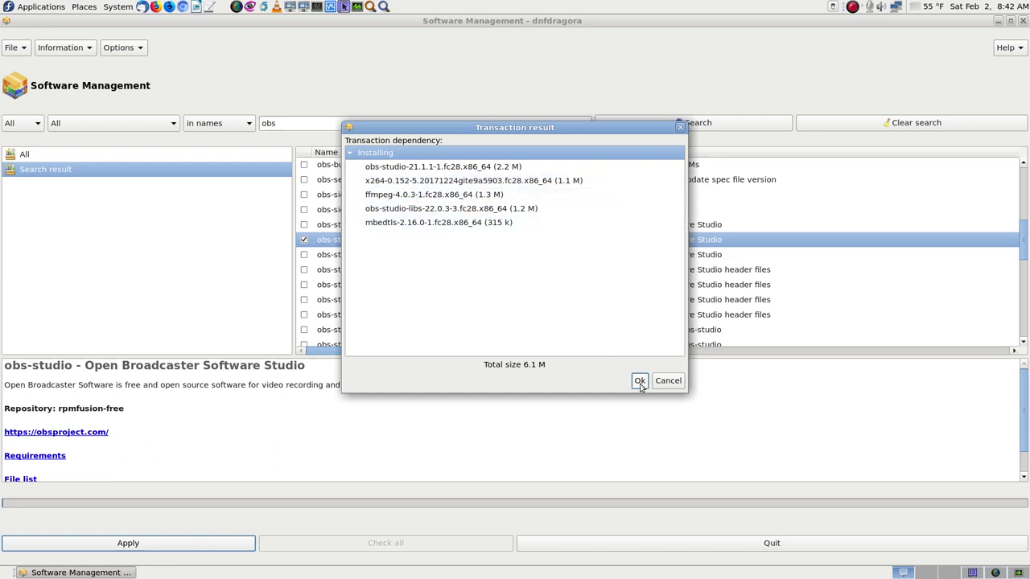
Accept the five-package dependency list and authenticate with the root password to start installing.
key(Print)
key(Escape)
click(640, 382)
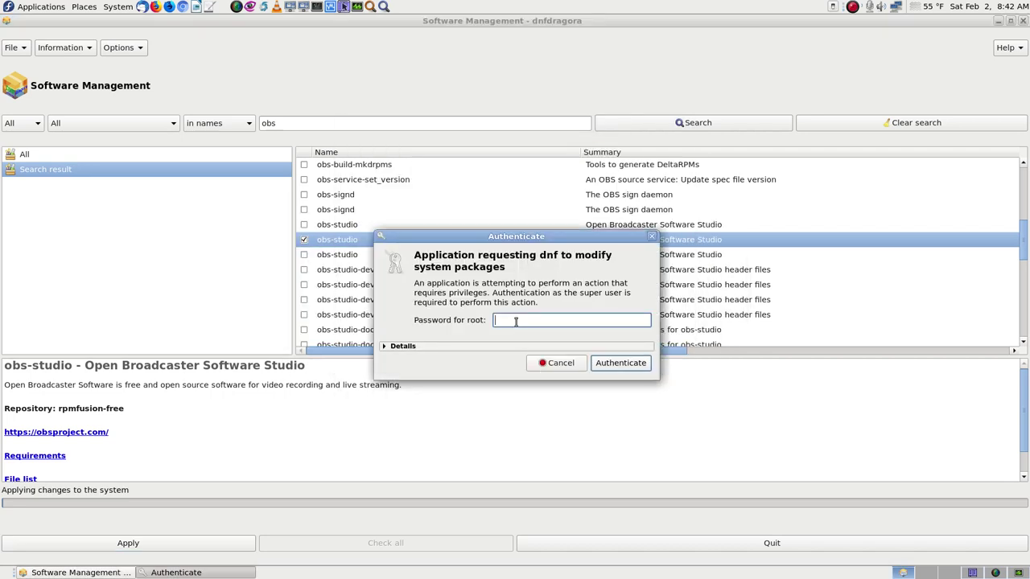
text(●●●●●●●●●●●●●●)
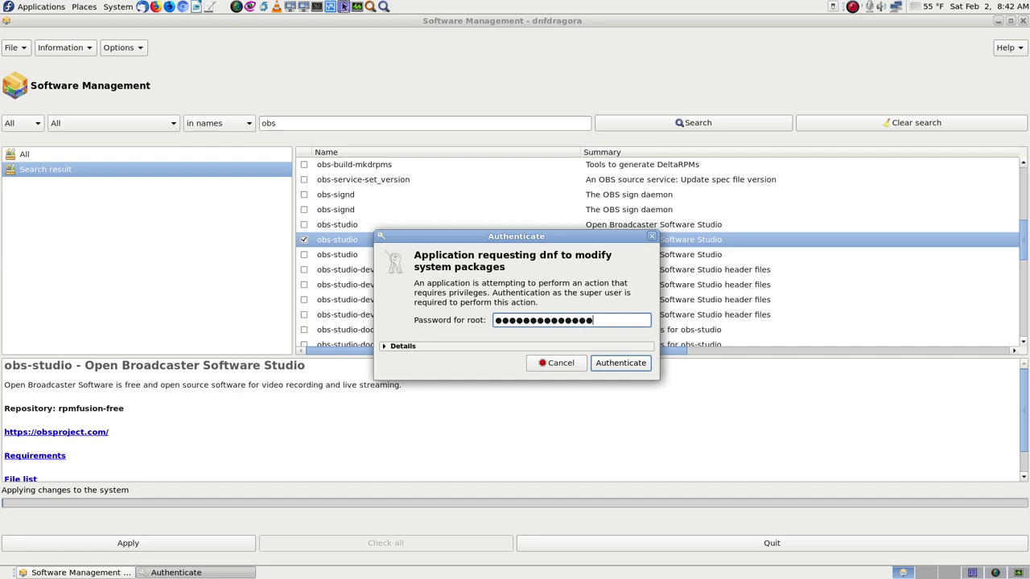
key(Return)
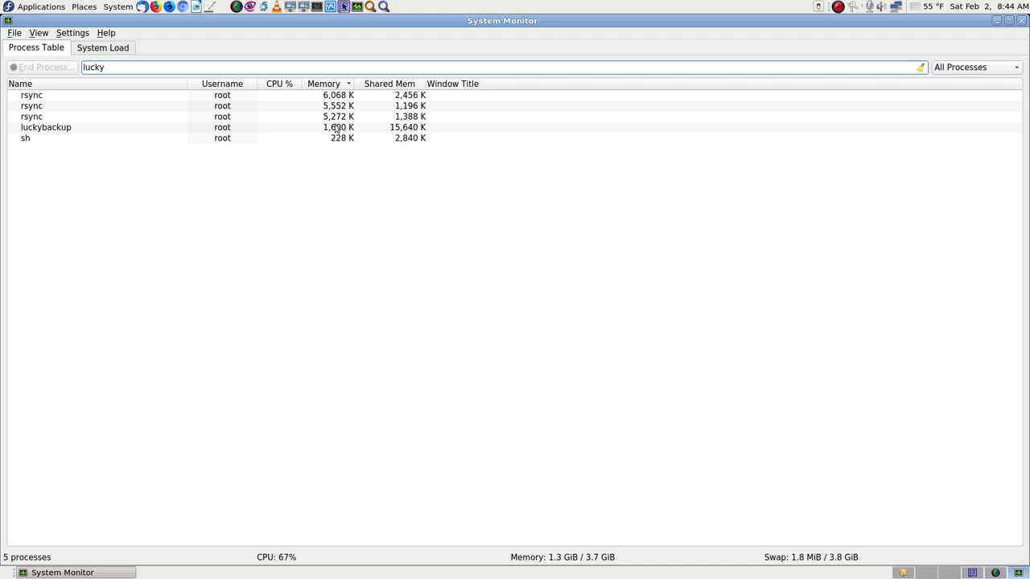
Inspect memory and shared memory of the rsync and luckybackup processes, then return to dnfdragora's workspace.
mouse_move(333, 100)
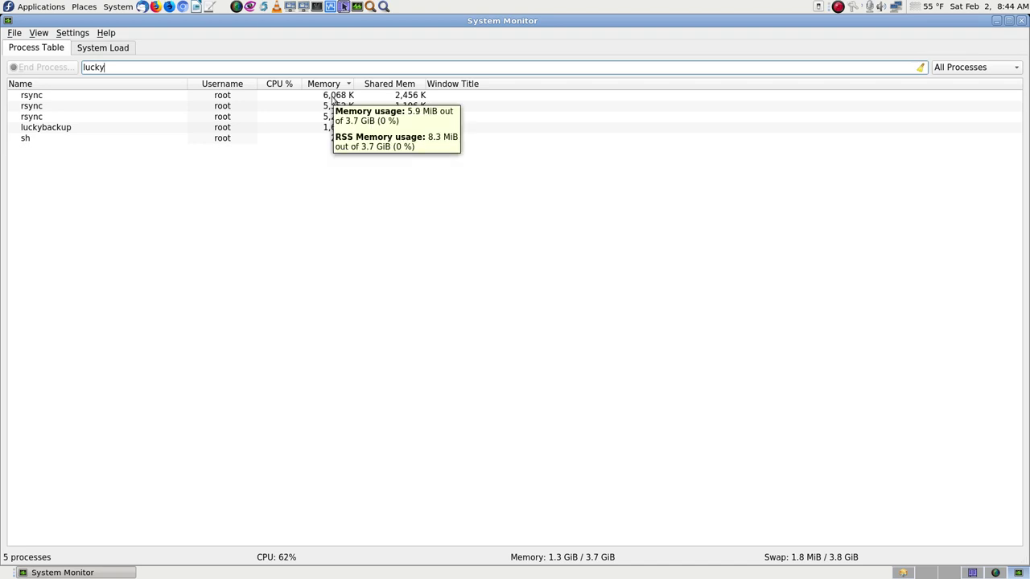
mouse_move(286, 111)
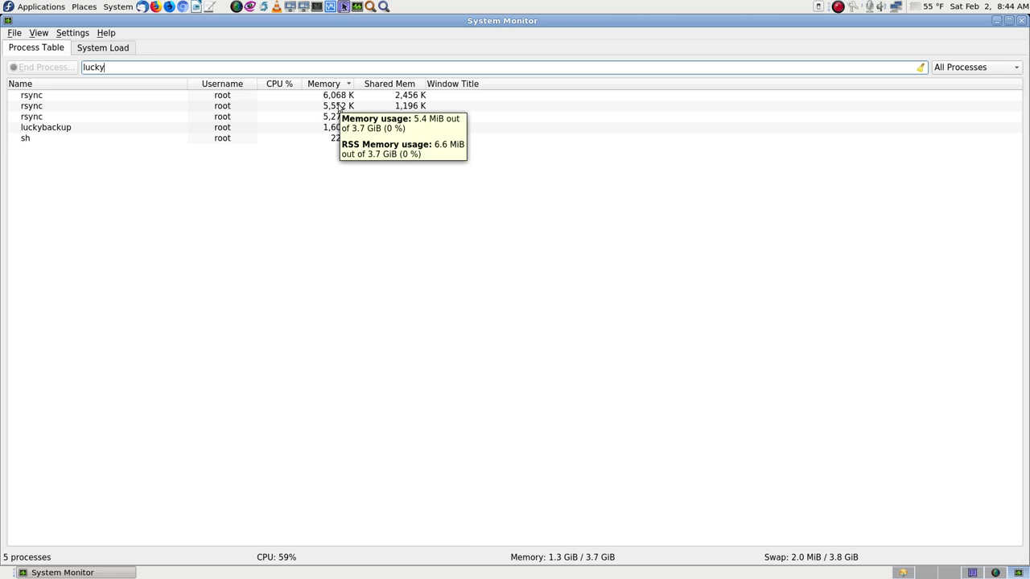
mouse_move(362, 130)
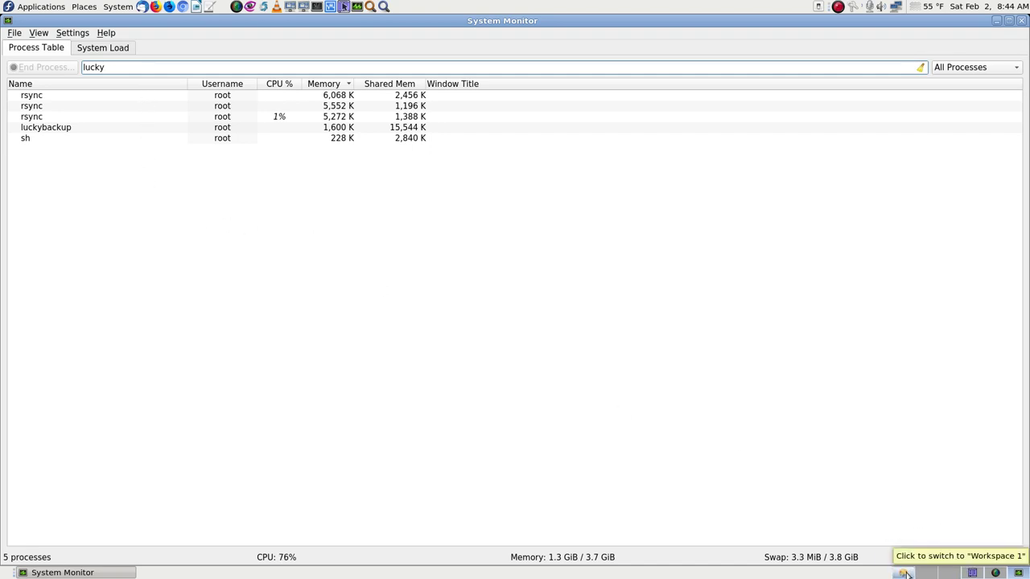
click(906, 572)
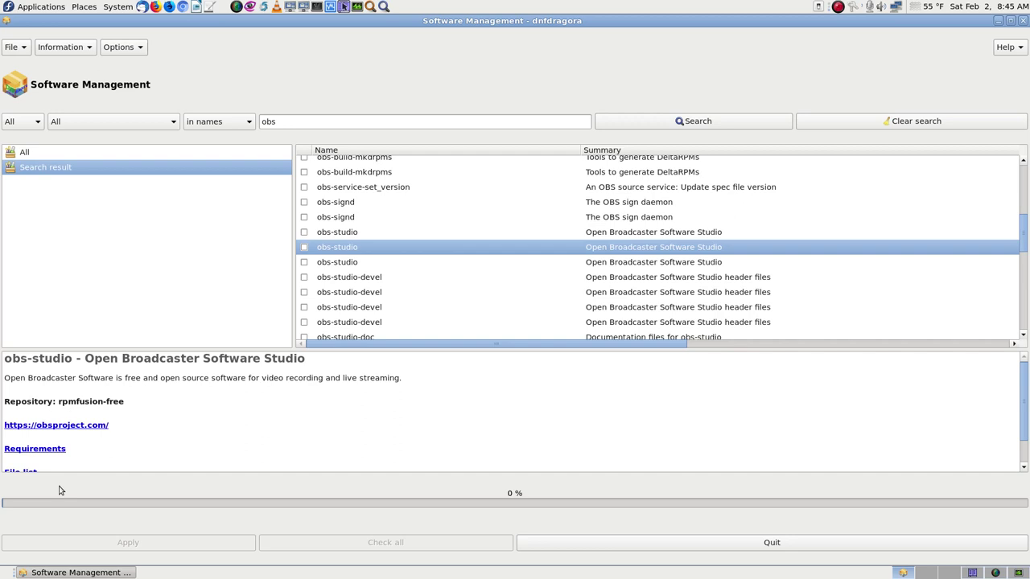
Select the obs-studio 22.0.3 update entry in the obs search results.
scroll(496, 261, up, 3)
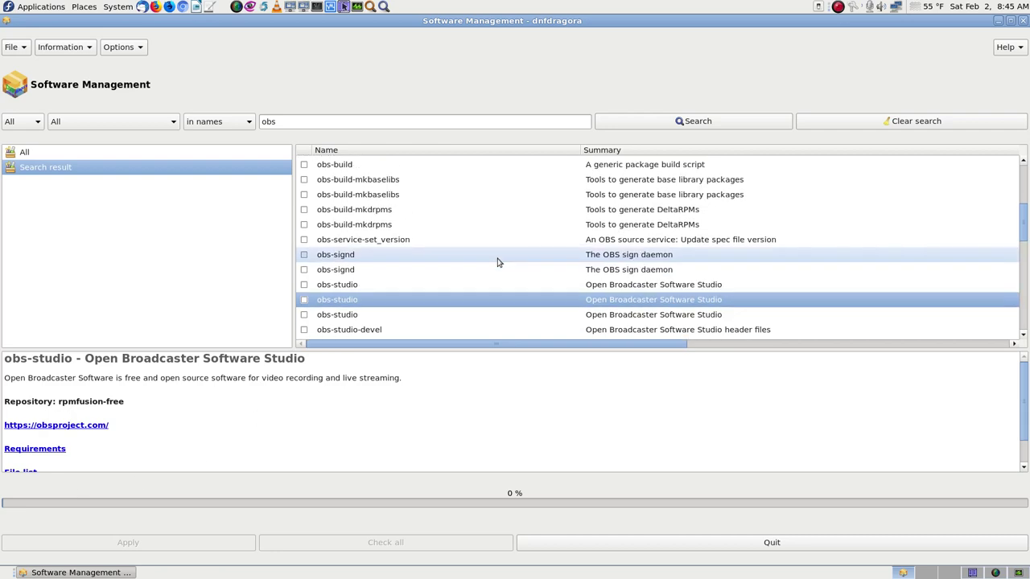
scroll(496, 262, up, 3)
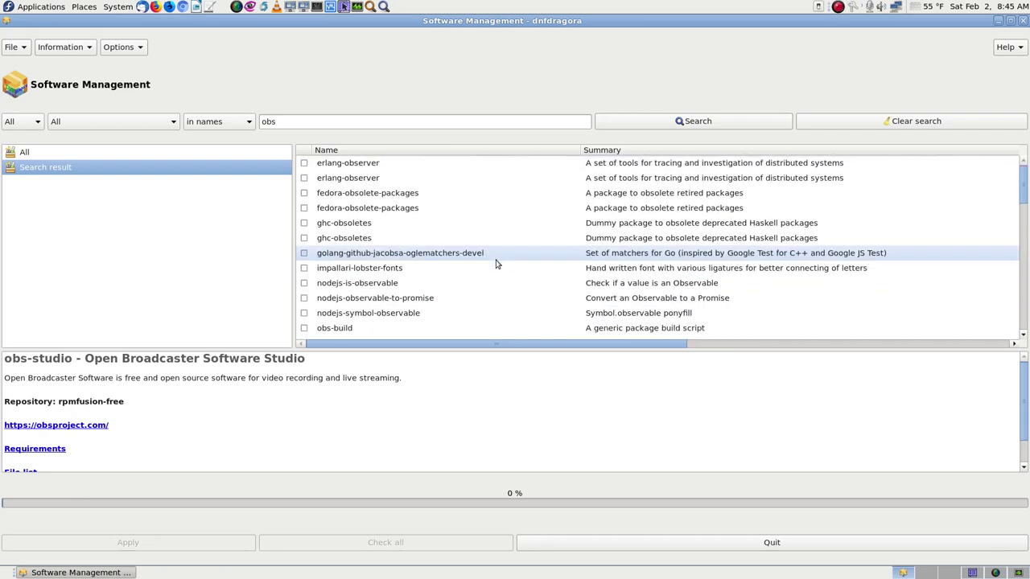
scroll(498, 258, down, 1)
scroll(498, 258, down, 7)
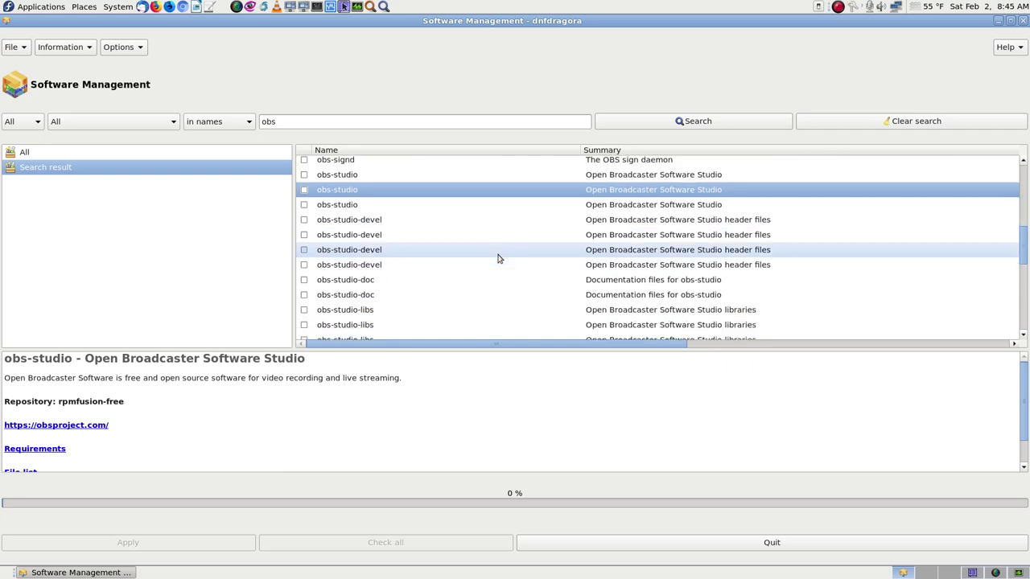
scroll(498, 259, down, 2)
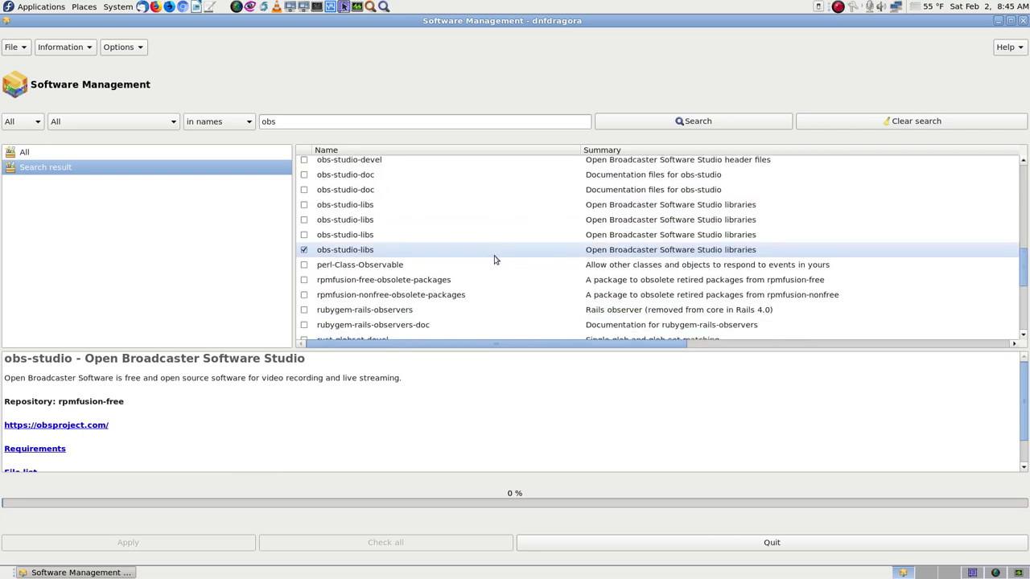
scroll(510, 271, up, 3)
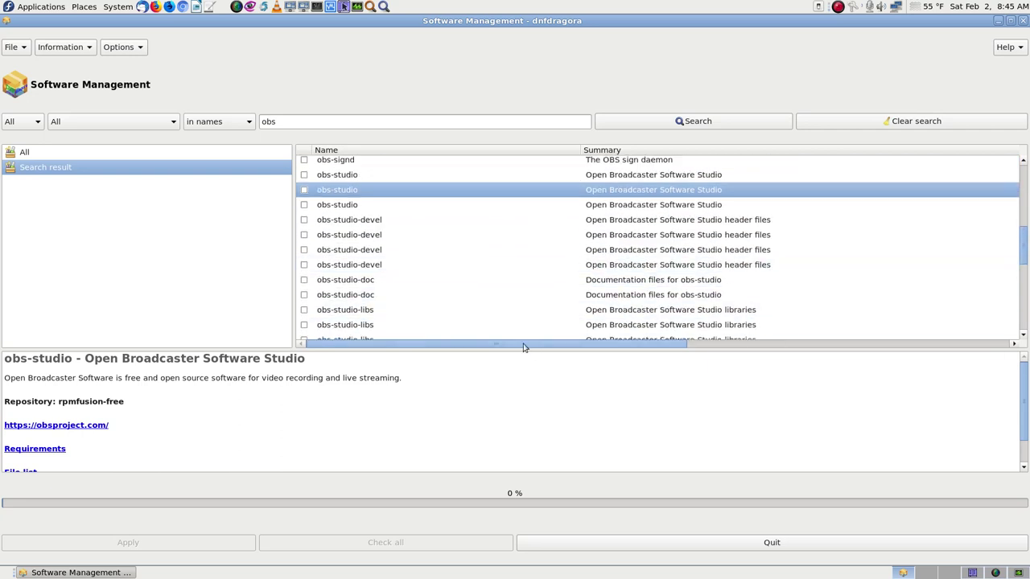
drag(540, 348, 971, 385)
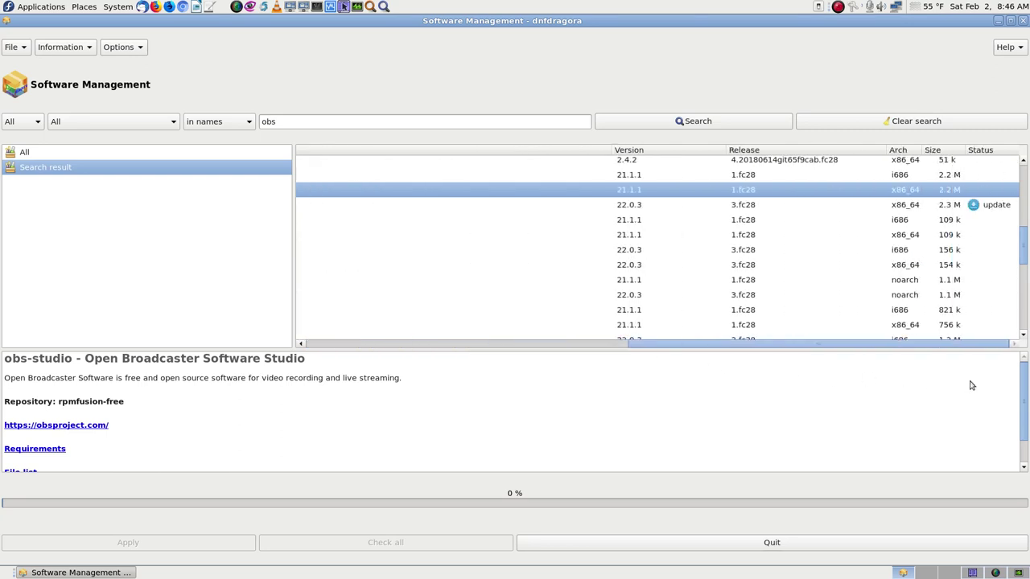
click(788, 208)
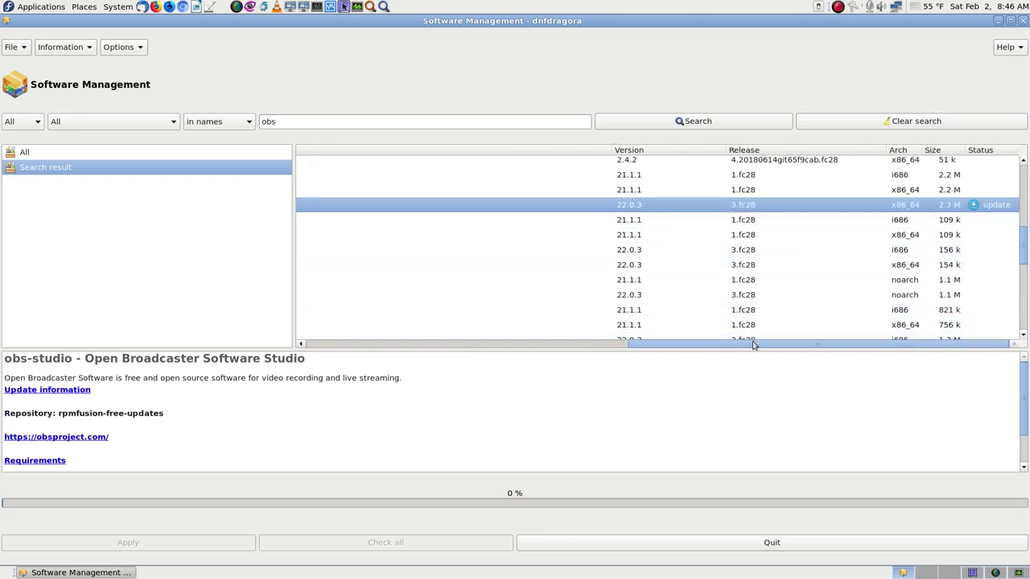
Reselect obs-studio 21.1.1 x86_64 and copy a screenshot of the package list to the clipboard.
drag(754, 345, 864, 363)
drag(731, 345, 268, 295)
click(362, 196)
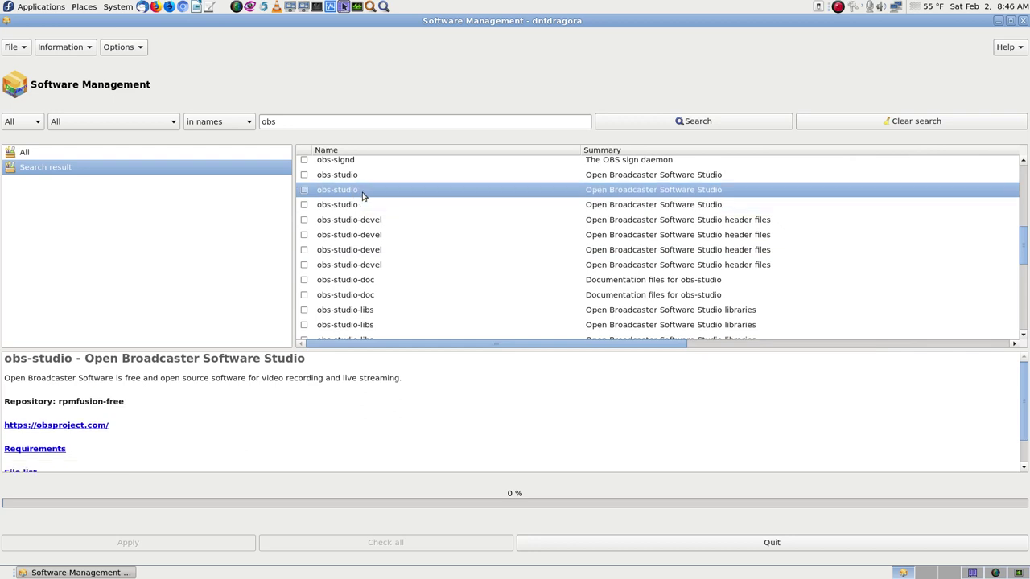
key(Print)
click(522, 348)
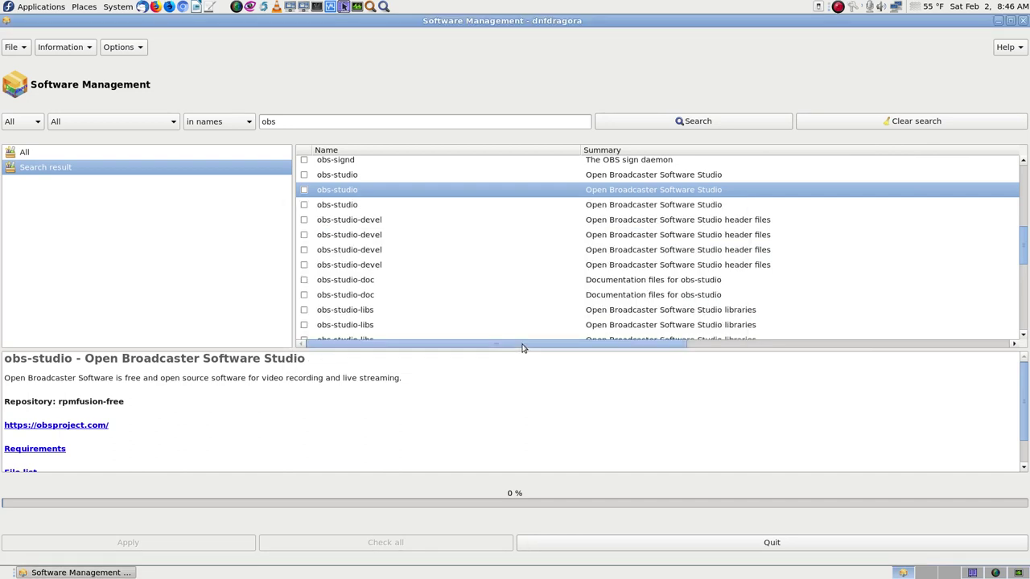
Show the installed obs-studio-libs package details and take a screenshot of them.
scroll(527, 301, down, 3)
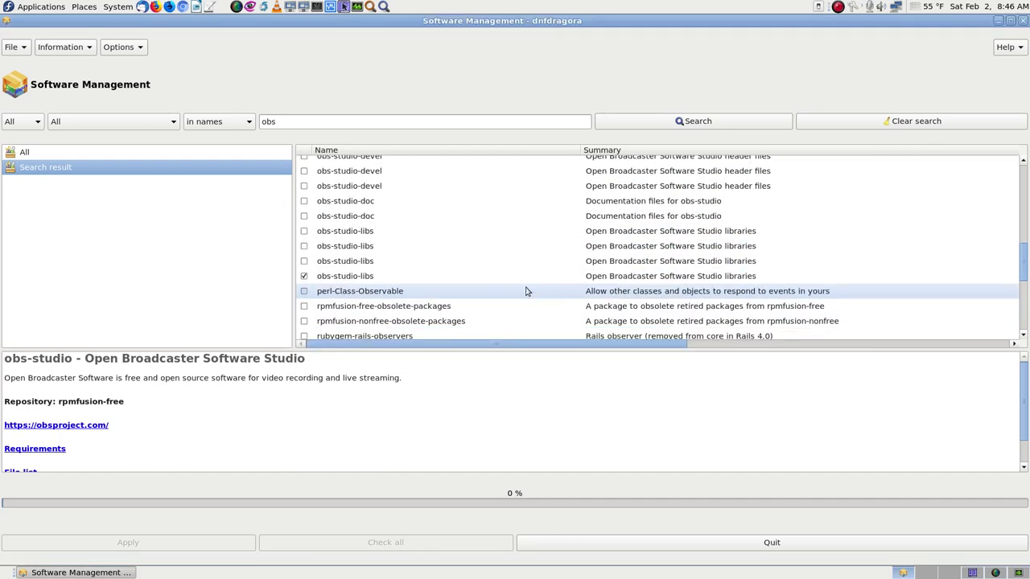
click(528, 284)
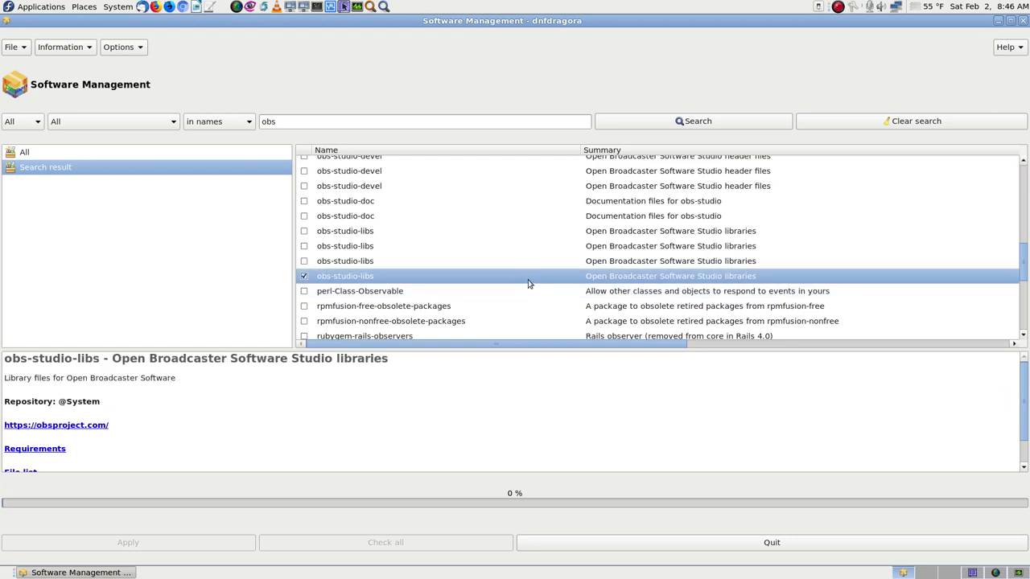
key(Print)
key(Return)
Compare the details of the obs-studio 22.0.3 update and the 21.1.1 x86_64 build.
scroll(529, 282, up, 3)
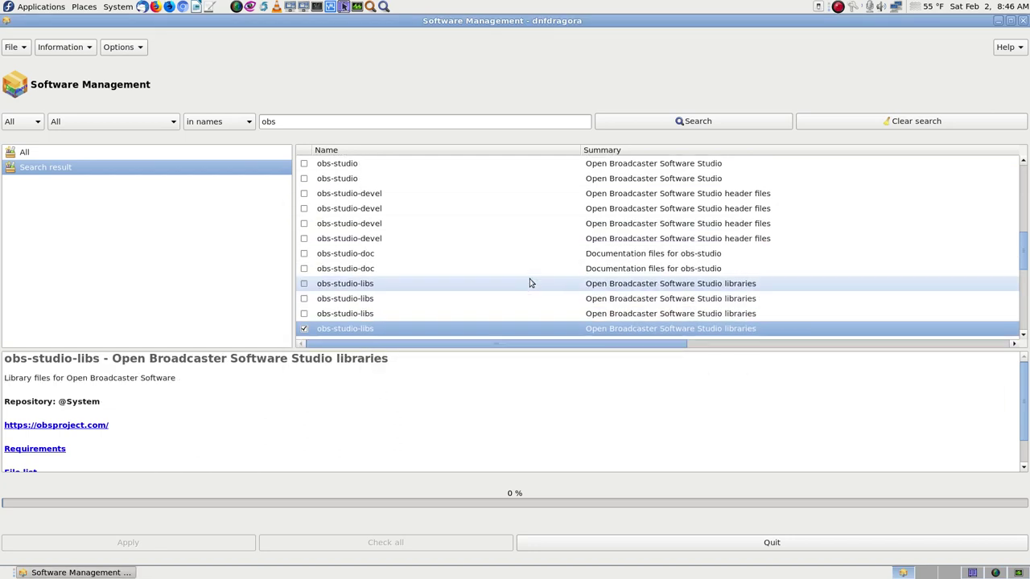
click(397, 228)
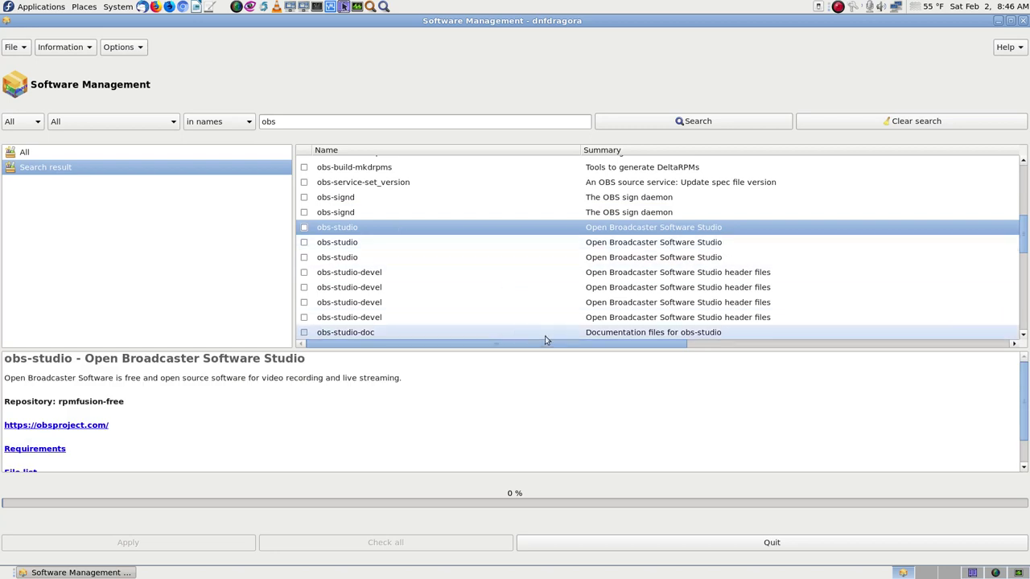
drag(545, 342, 853, 363)
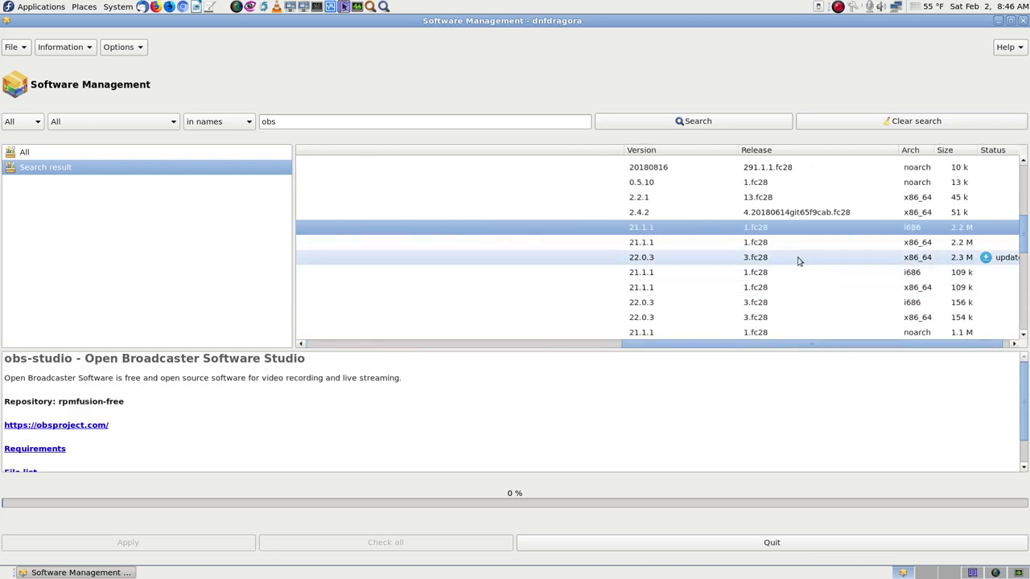
click(667, 258)
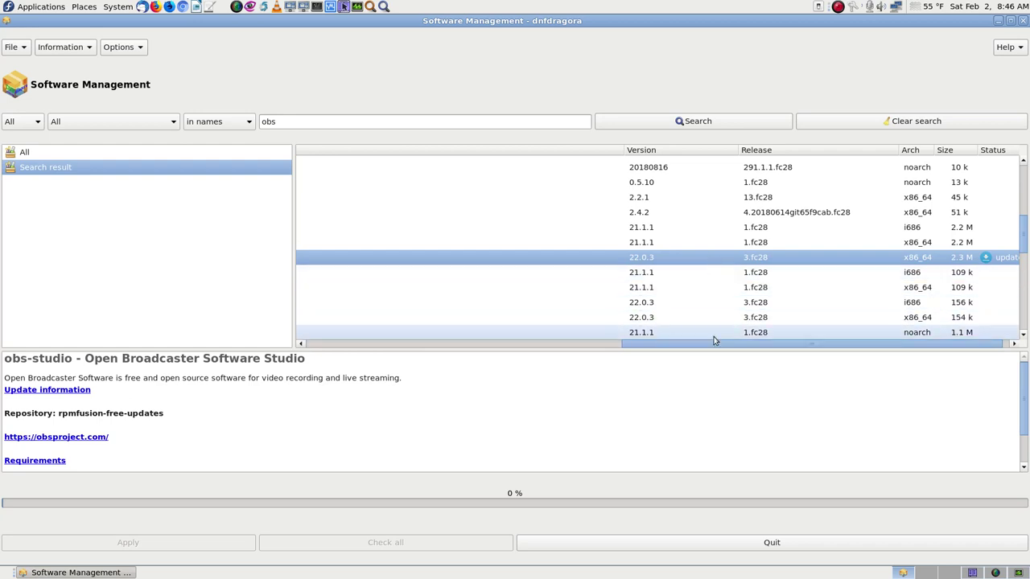
click(728, 246)
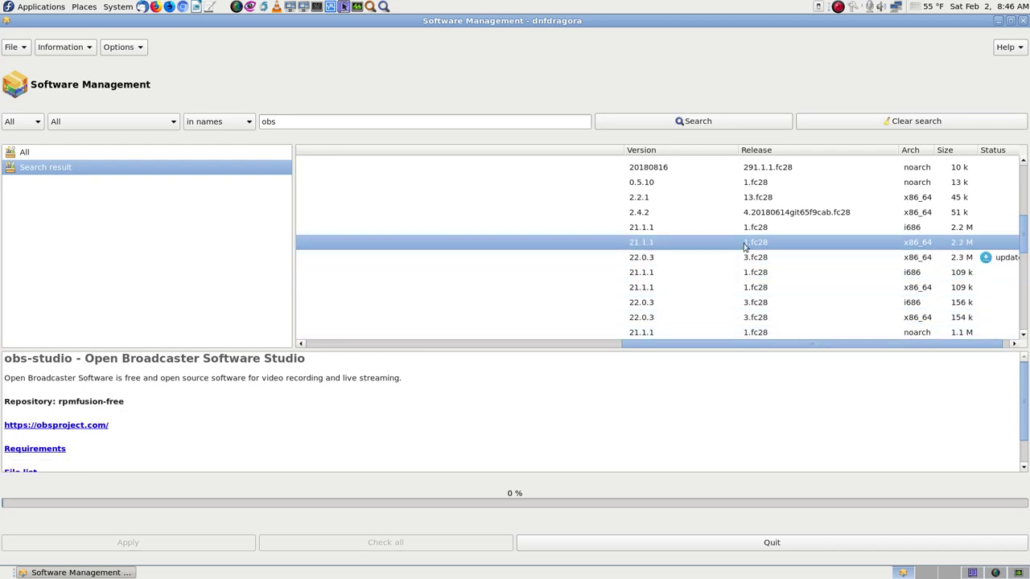
Select the installed 22.0.3 package row, discarding an attempted version-list screenshot.
scroll(941, 337, right, 1)
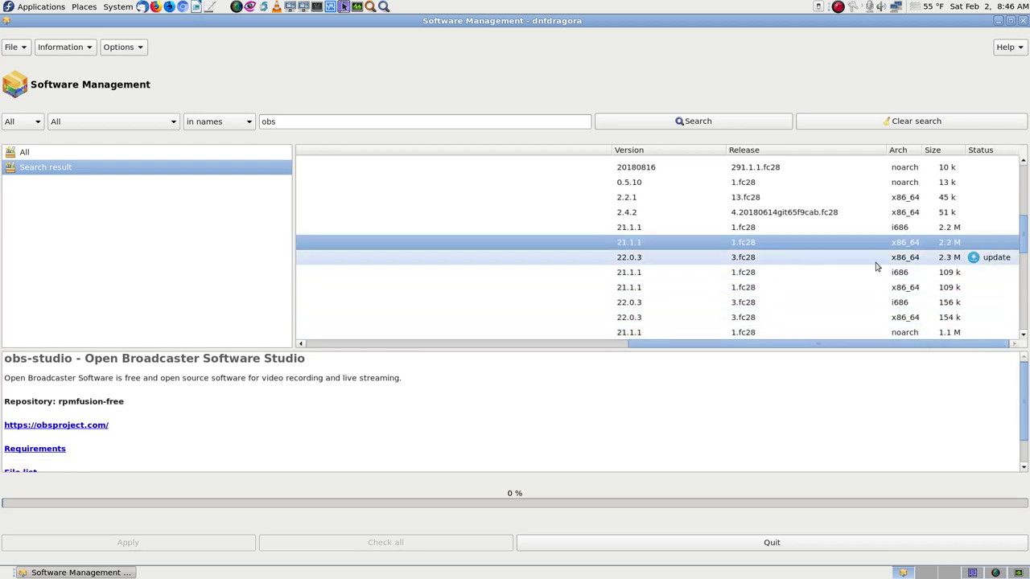
key(Print)
key(Escape)
scroll(873, 278, down, 3)
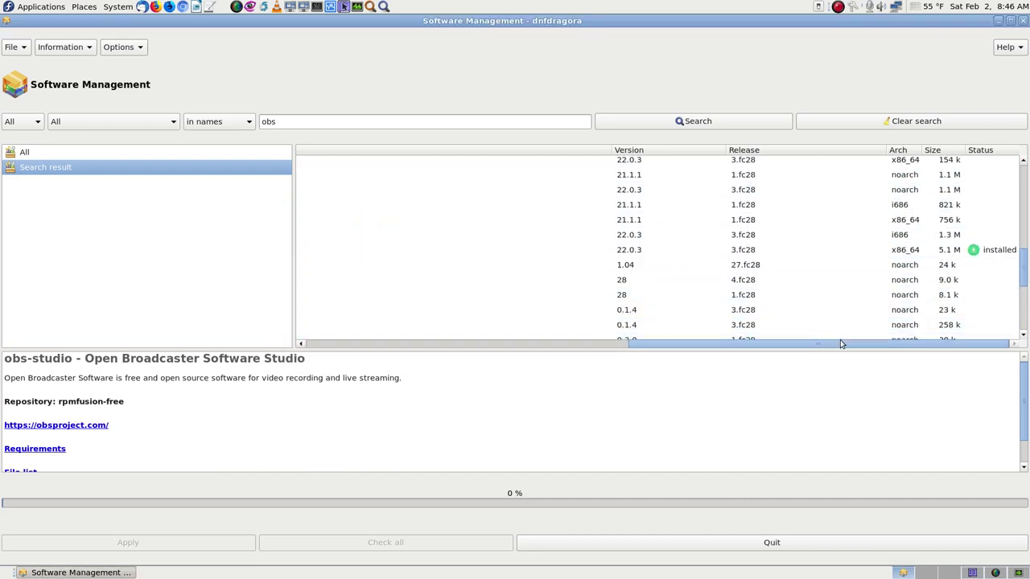
click(842, 253)
drag(778, 346, 429, 362)
Take a first screenshot, discard it, and scroll the package list over to the Status column.
key(Print)
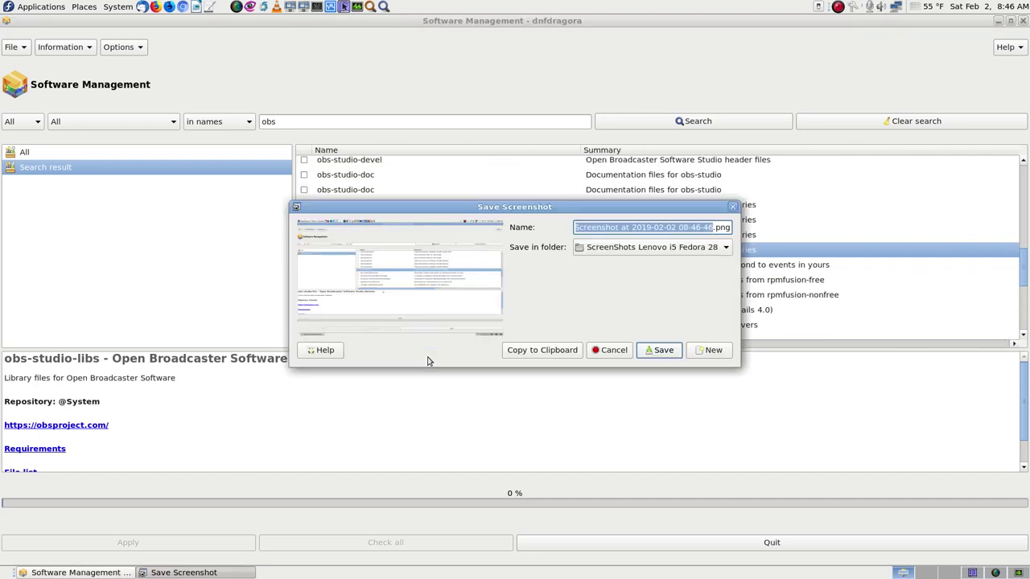
key(Return)
drag(853, 345, 1027, 345)
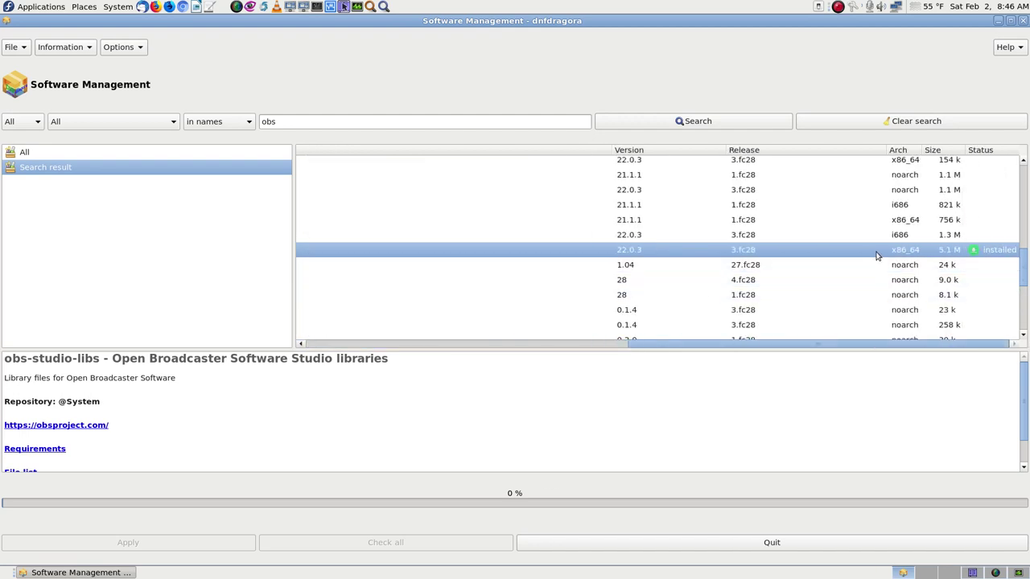
Save a screenshot showing obs-studio-libs 22.0.3 marked as installed.
key(Print)
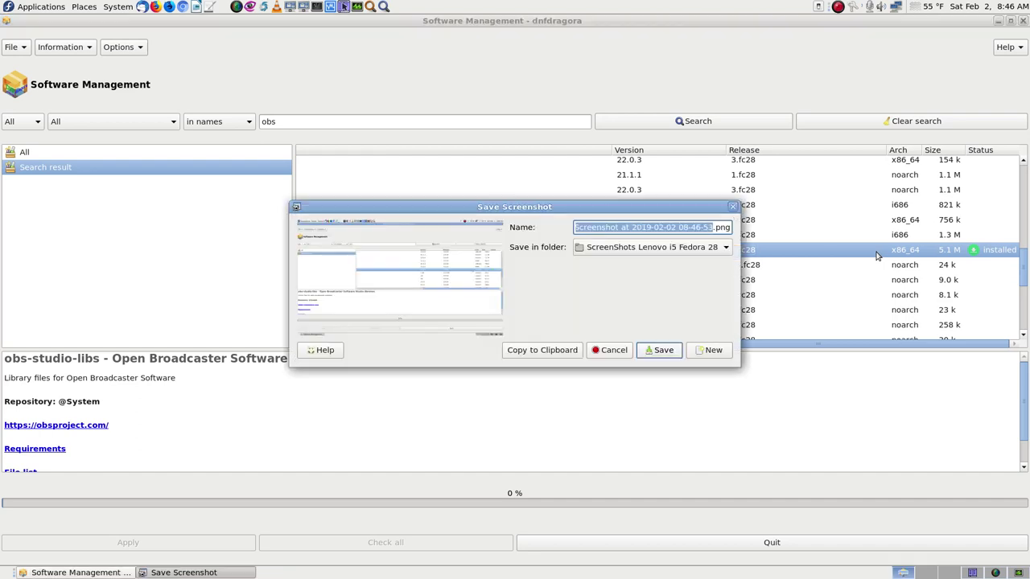
click(664, 347)
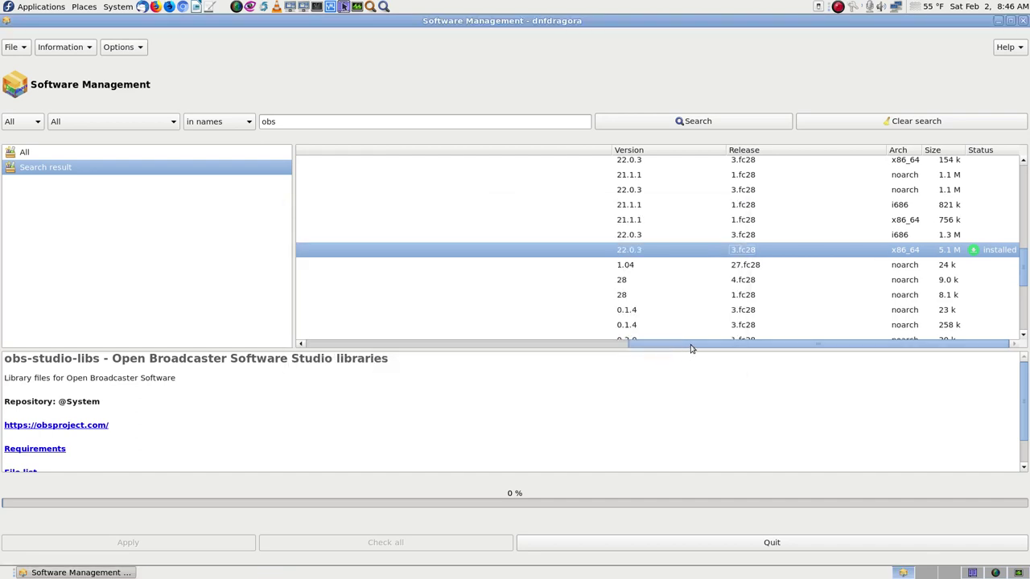
drag(689, 346, 147, 340)
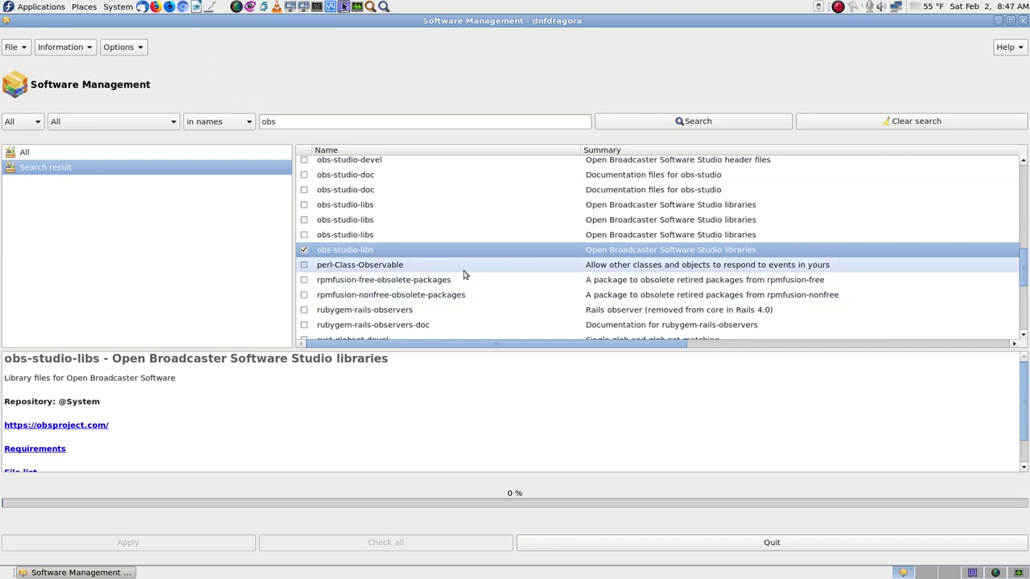
scroll(515, 319, up, 3)
scroll(512, 312, down, 4)
scroll(515, 298, up, 3)
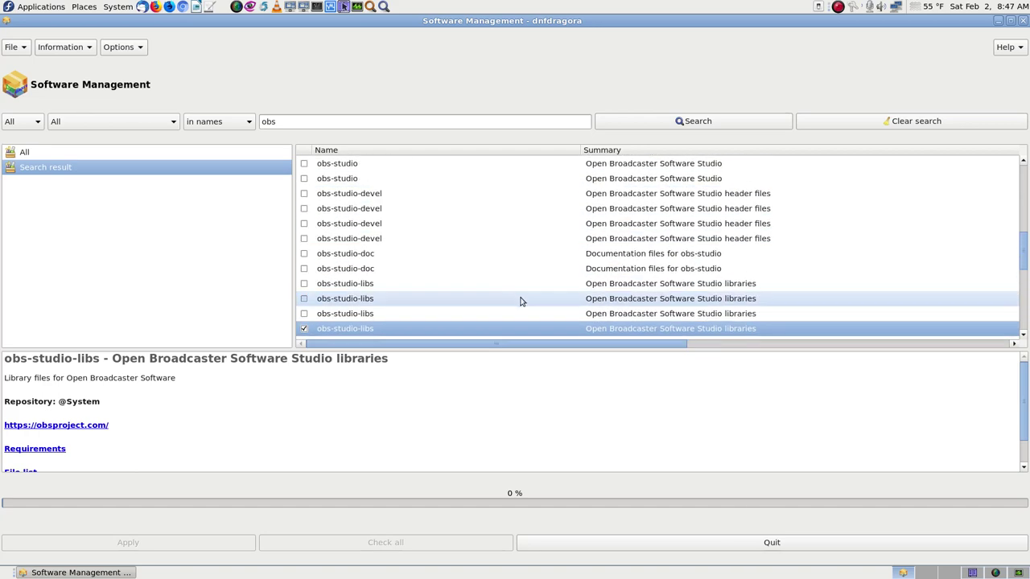
scroll(508, 294, up, 4)
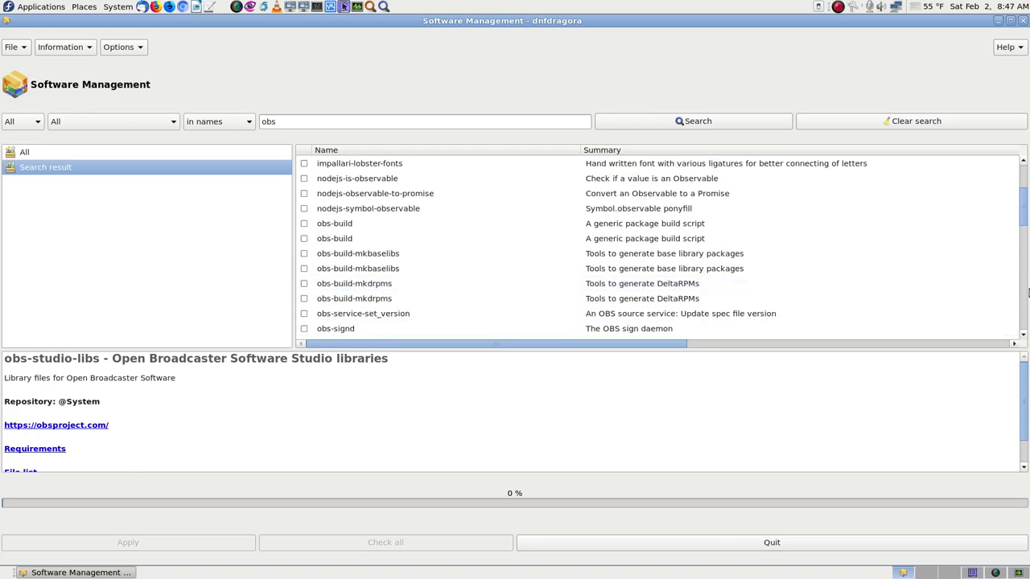
scroll(1023, 241, down, 4)
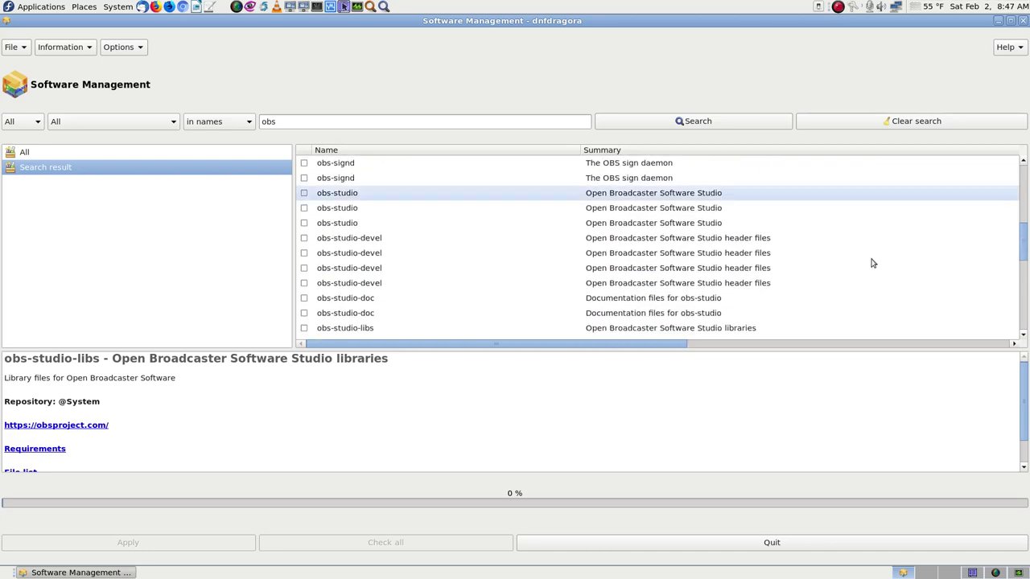
Quit dnfdragora, clear the 'lucky' filter in System Monitor, and close System Monitor.
click(685, 542)
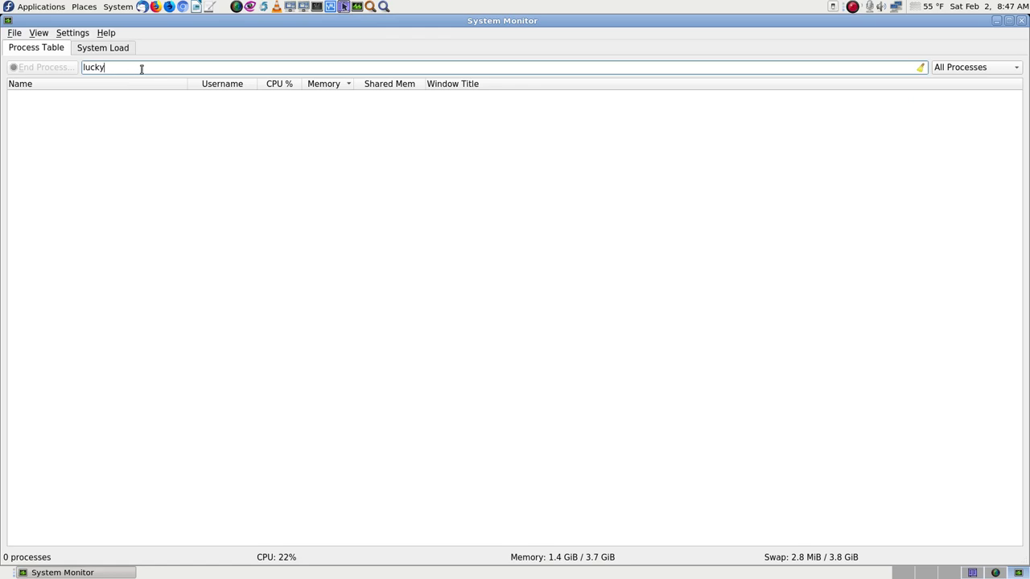
key(BackSpace)
key(BackSpace)
key(BackSpace)
key(BackSpace)
key(BackSpace)
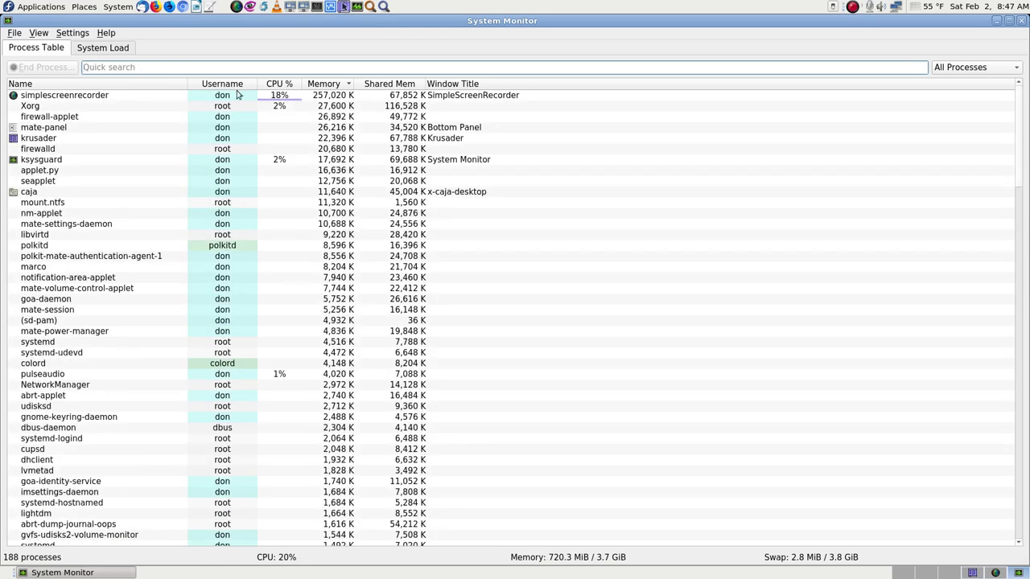
click(903, 574)
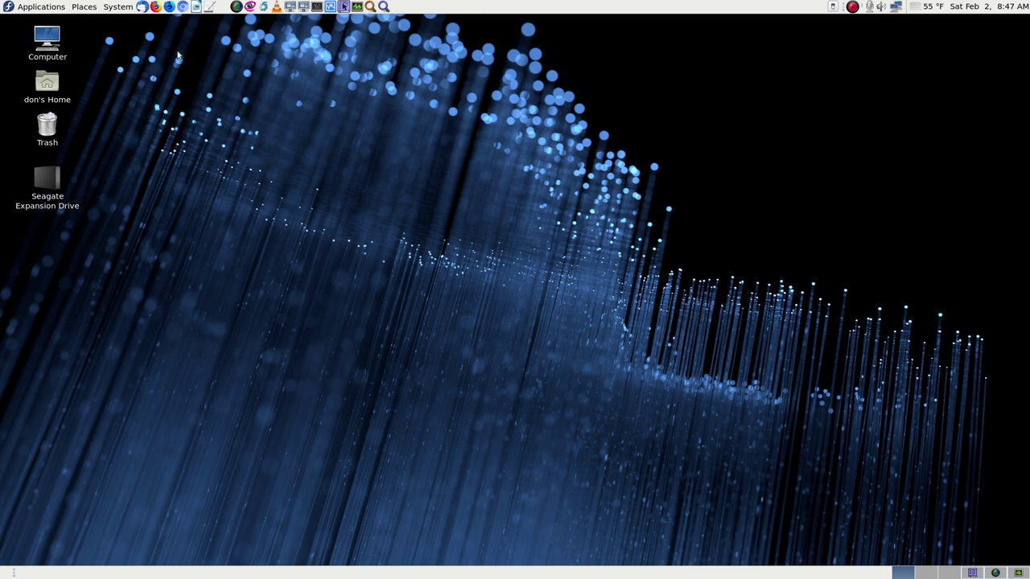
Go to Applications > Sound & Video > Capture and Import and bring up the OBS entry's context menu.
click(53, 8)
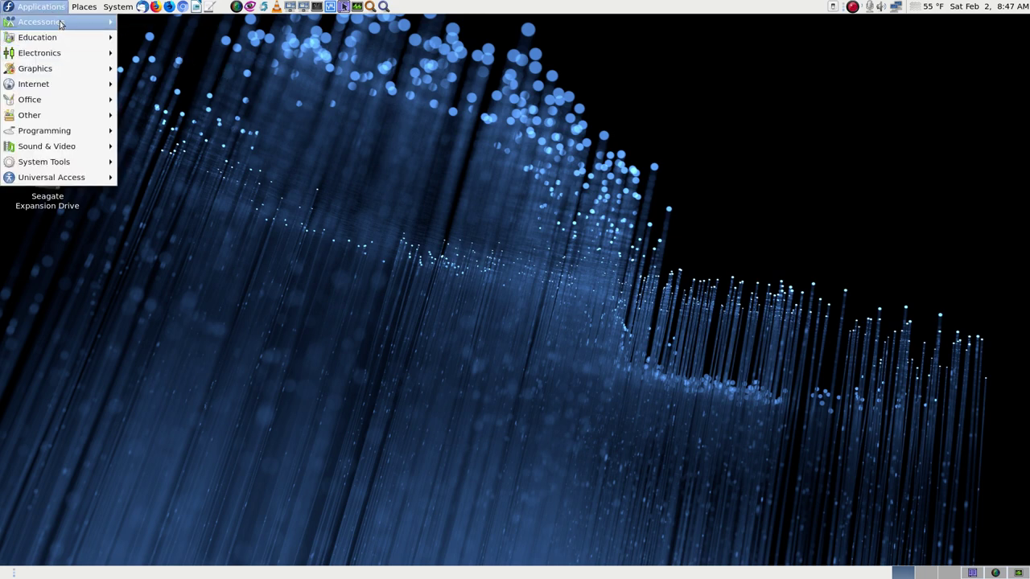
mouse_move(71, 147)
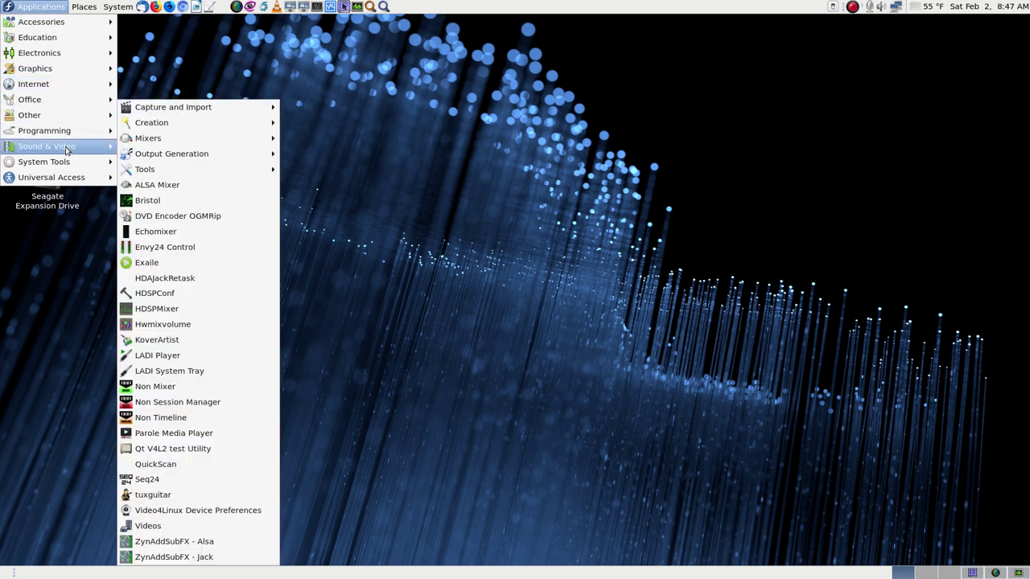
mouse_move(194, 111)
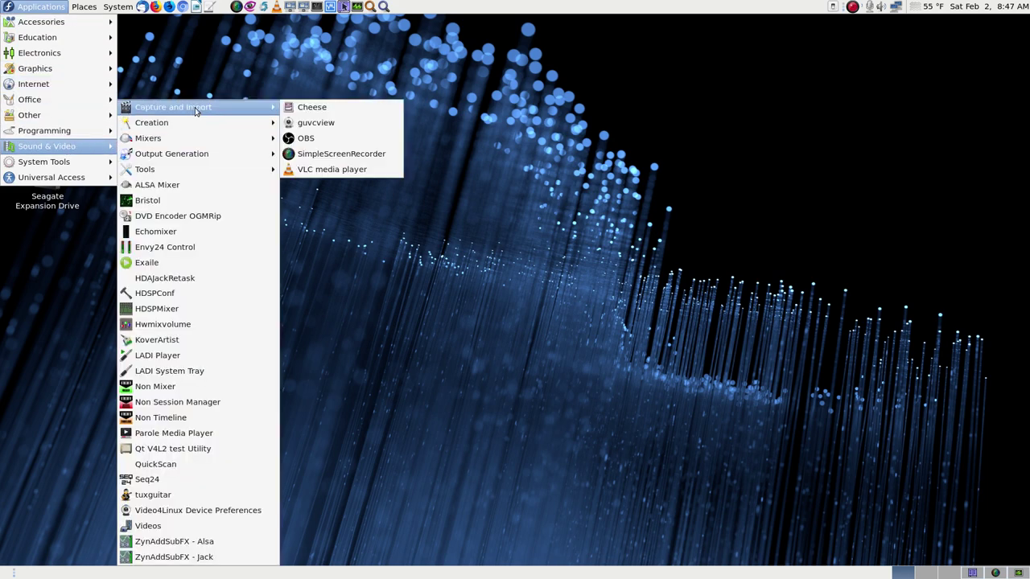
right_click(328, 137)
Add an OBS launcher to the top panel, check the launchers' options, then start OBS, which crashes.
click(396, 142)
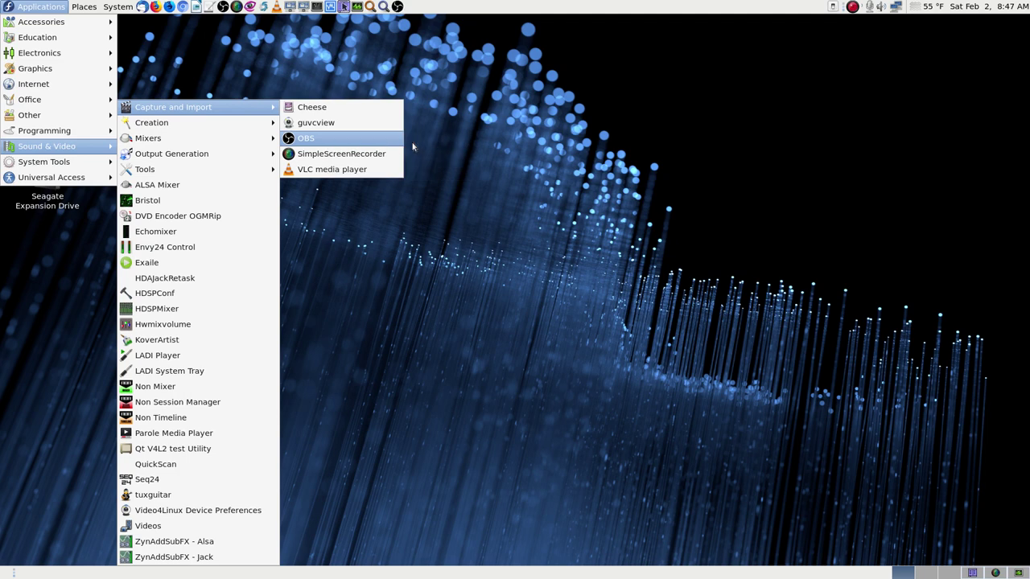
click(589, 159)
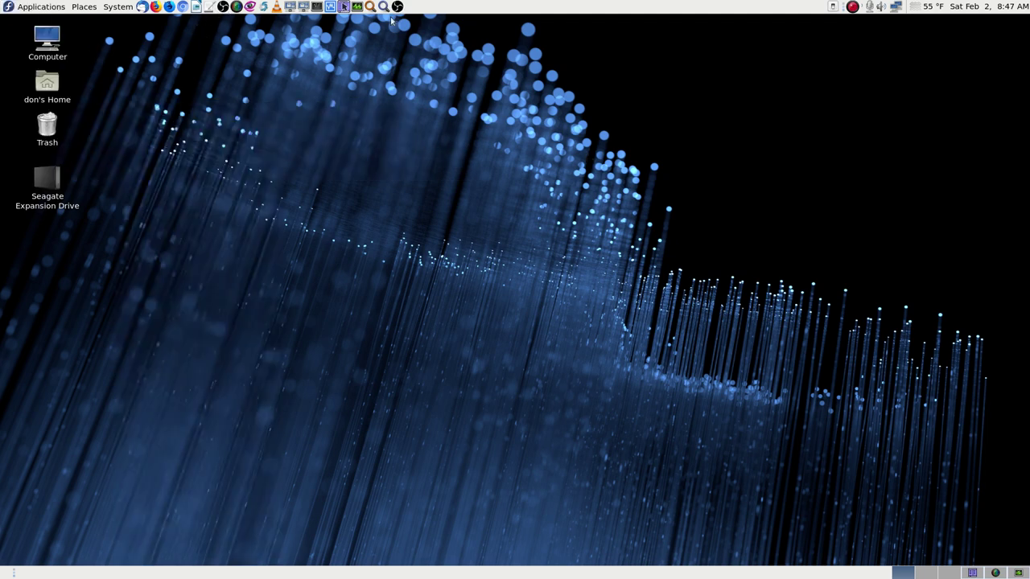
right_click(223, 6)
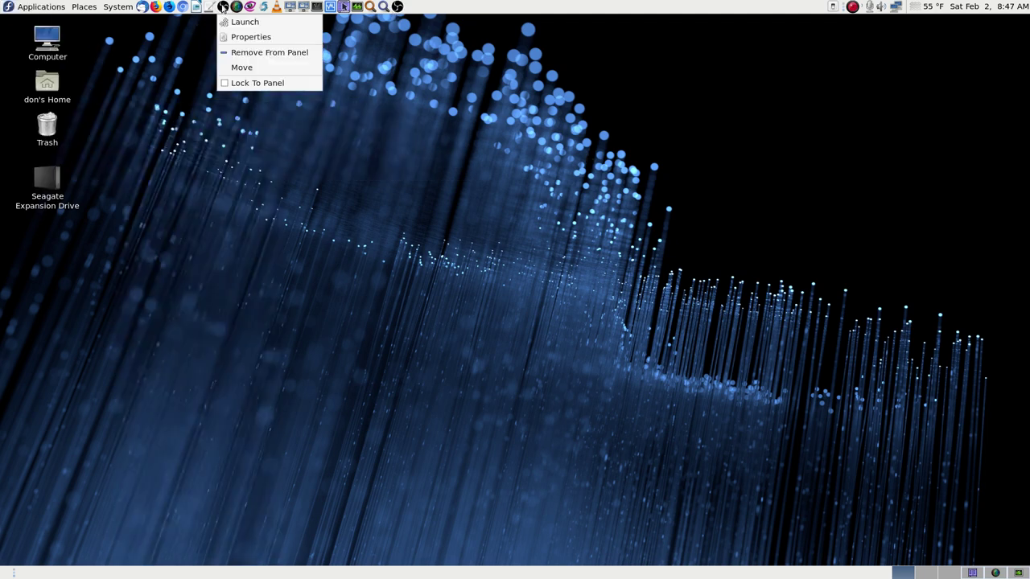
click(412, 64)
right_click(398, 7)
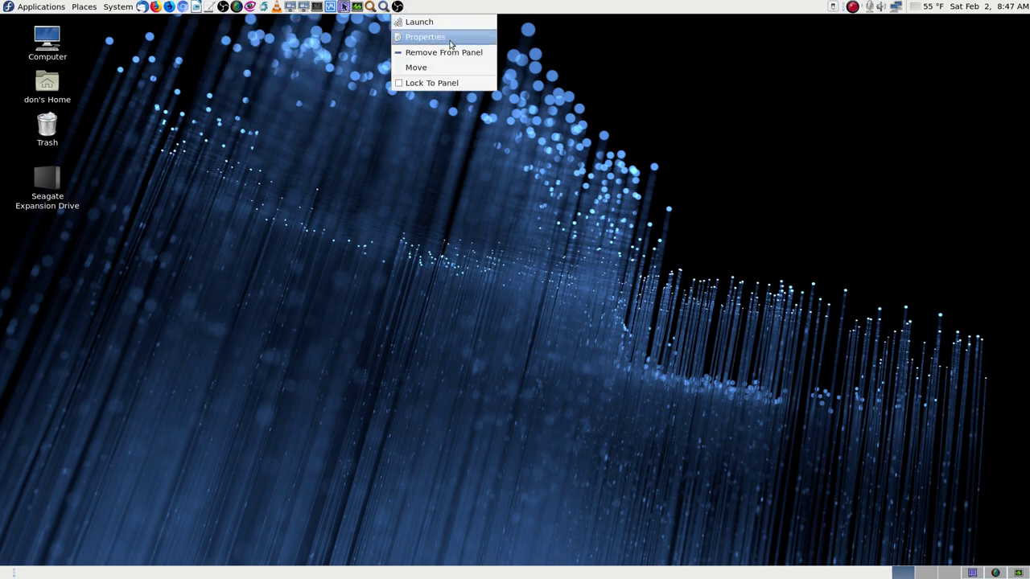
click(593, 82)
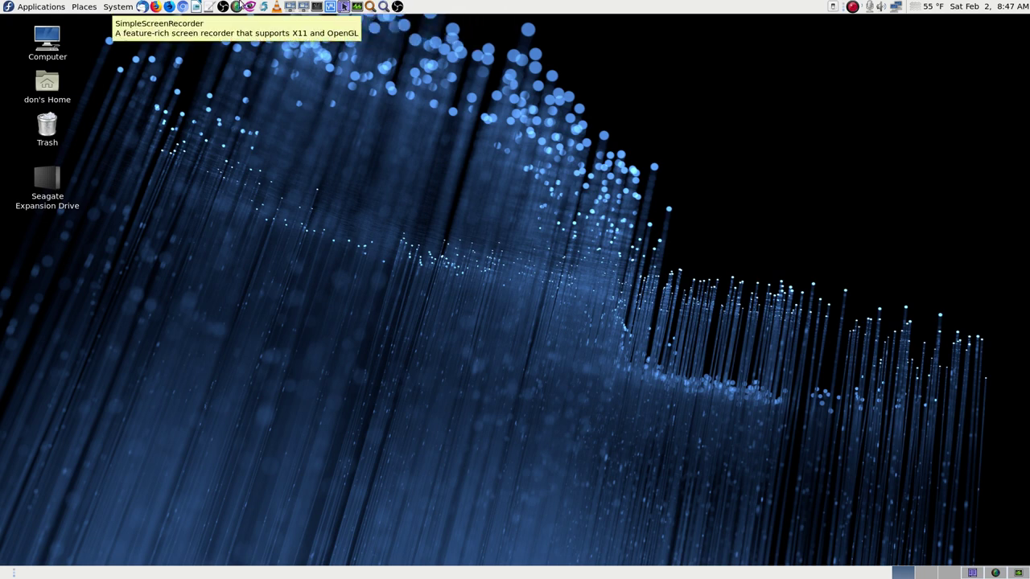
click(222, 6)
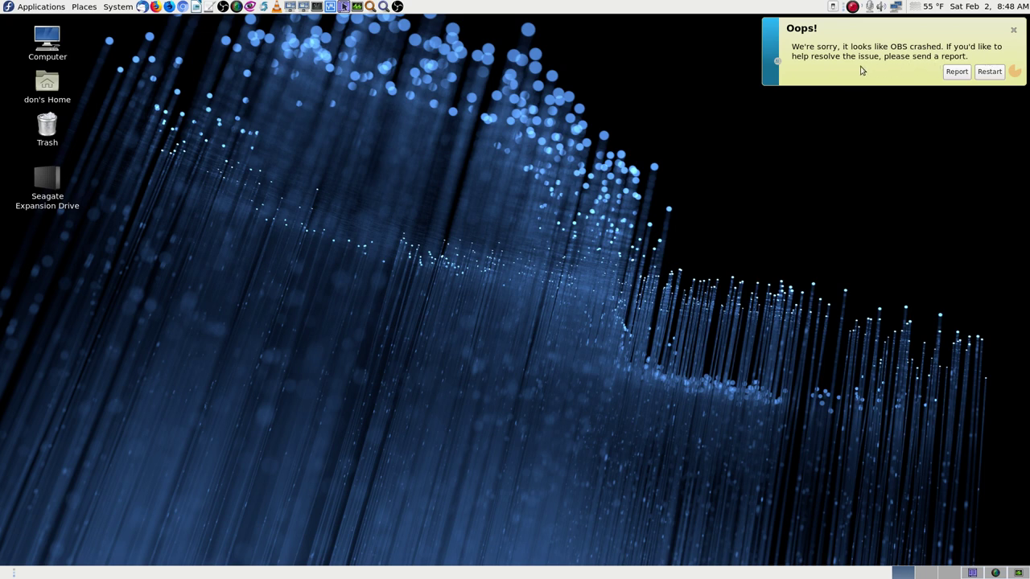
Dismiss the OBS crash notice and remove the extra OBS launcher from the panel.
click(1013, 30)
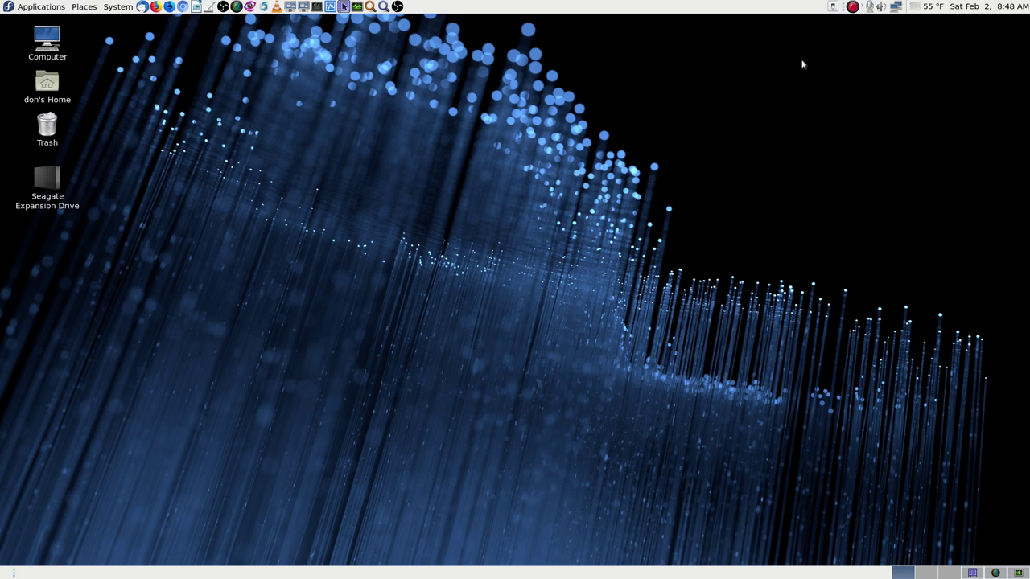
right_click(223, 7)
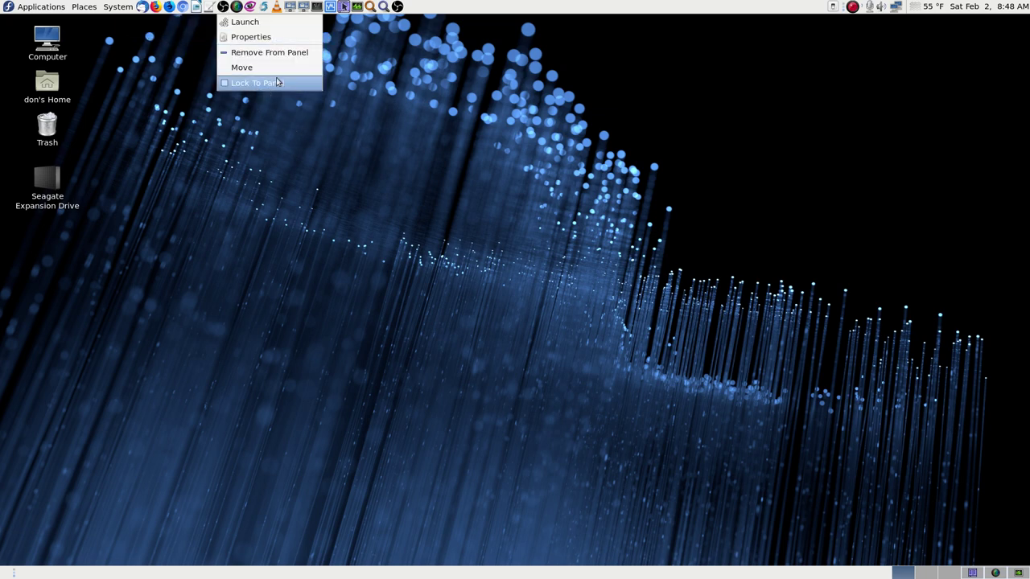
click(292, 53)
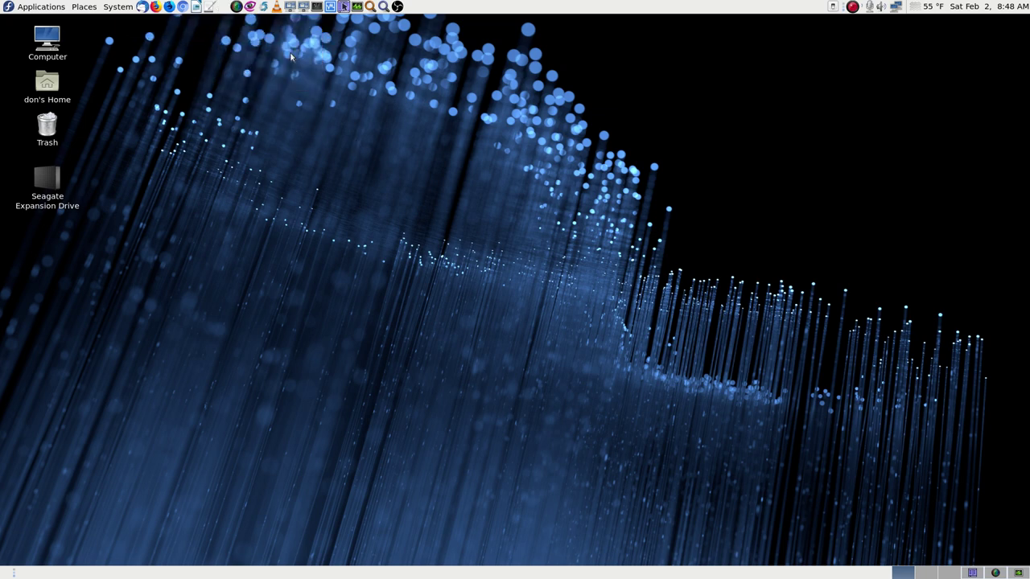
Search System Monitor for 'obs', confirm nothing is running, clear the search and close it.
click(1019, 573)
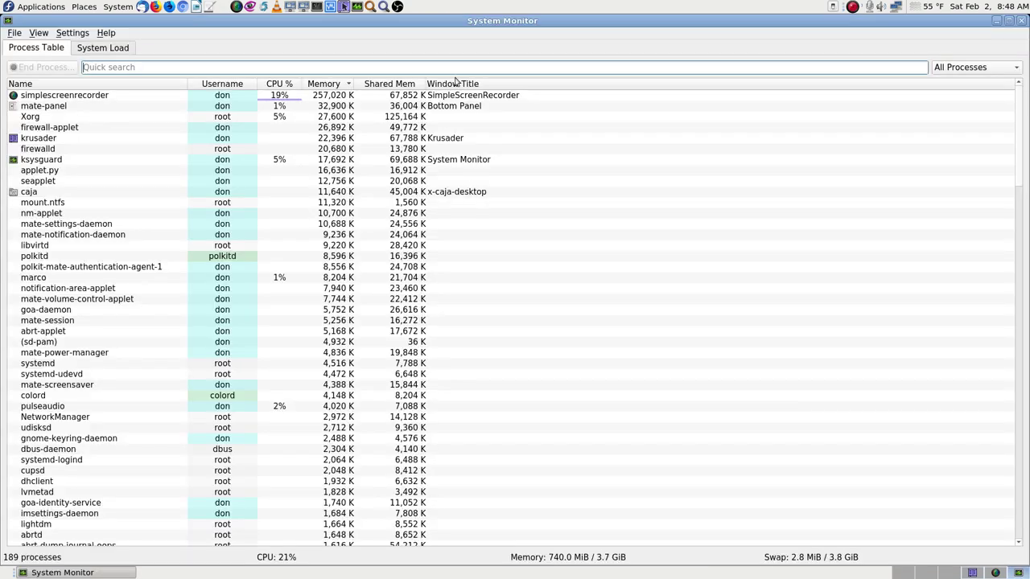
click(186, 68)
text(obs)
key(BackSpace)
key(BackSpace)
click(902, 573)
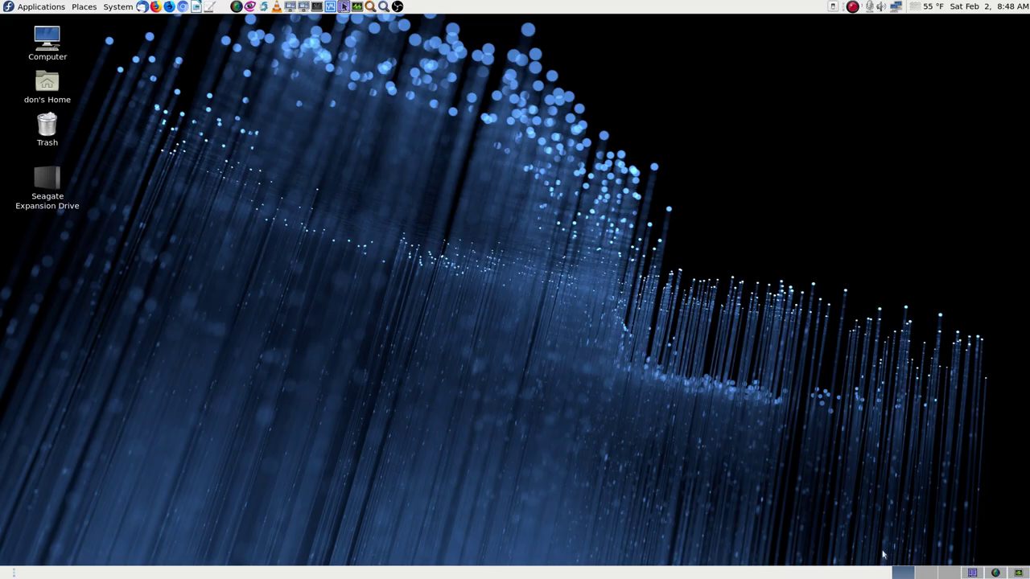
Move the OBS panel launcher to a new spot, start OBS, and dismiss its crash notice.
right_click(398, 7)
click(415, 67)
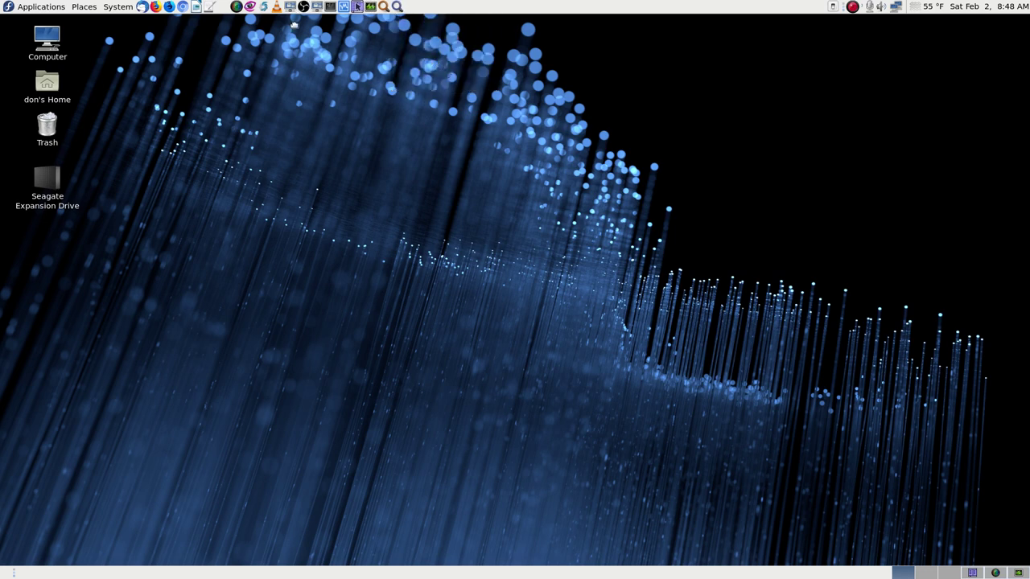
click(223, 23)
click(223, 7)
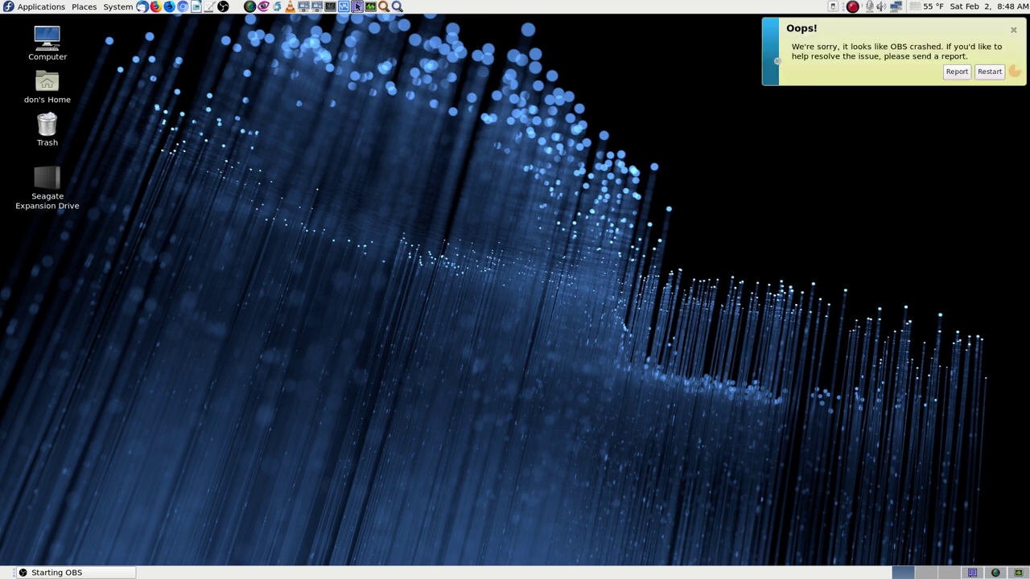
click(1013, 30)
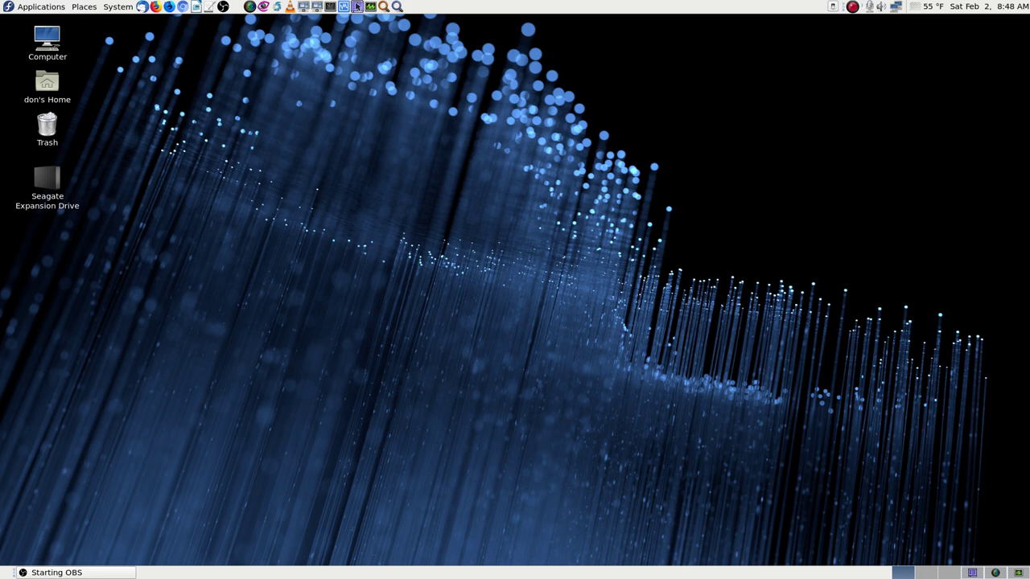
Search System Monitor for 'obs', find no process, clear the filter, and return to the empty desktop.
click(1018, 573)
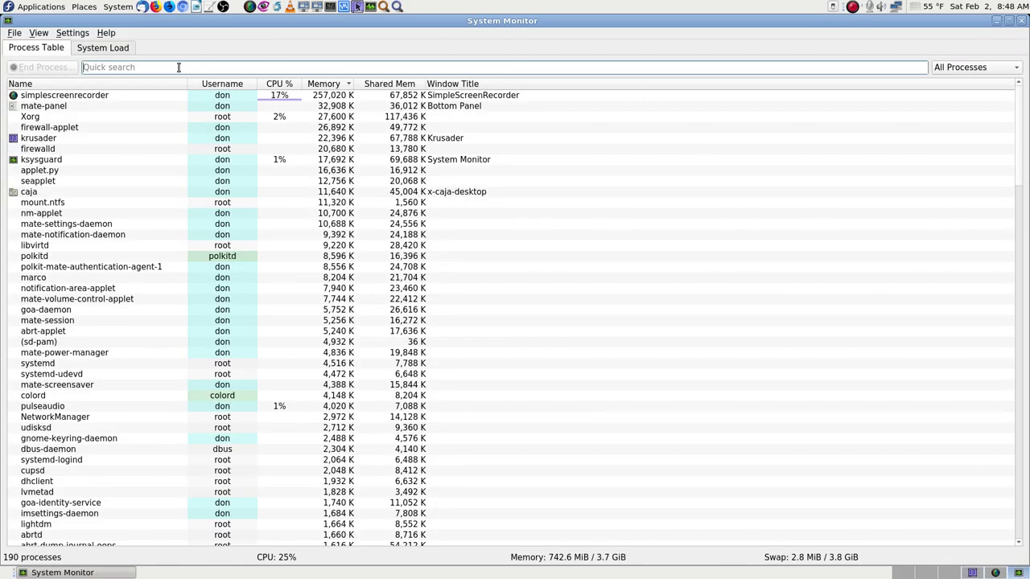
text(obs)
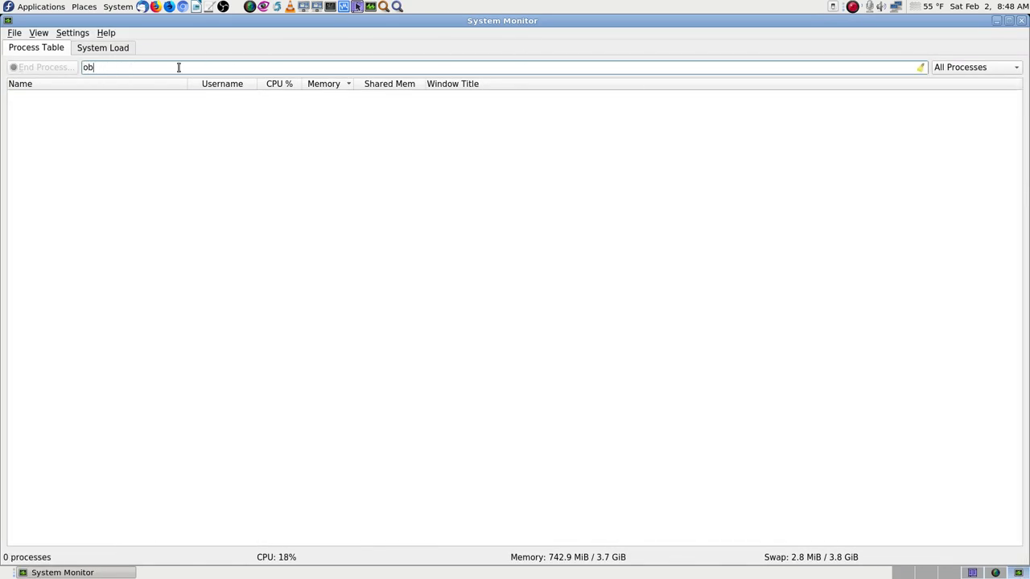
key(BackSpace)
key(BackSpace)
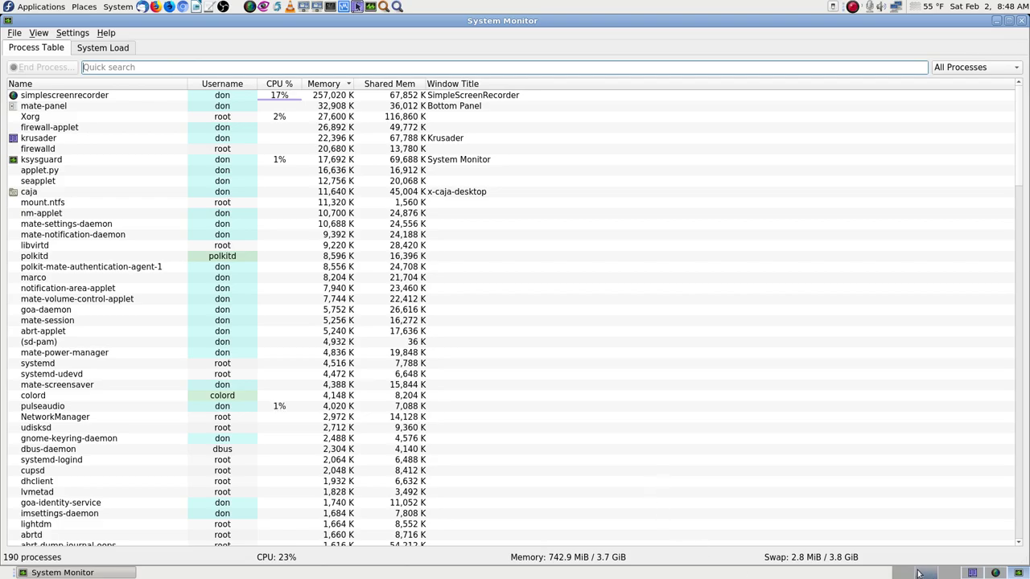
click(920, 572)
Launch dnfdragora from System > Administration and maximize its window.
click(119, 8)
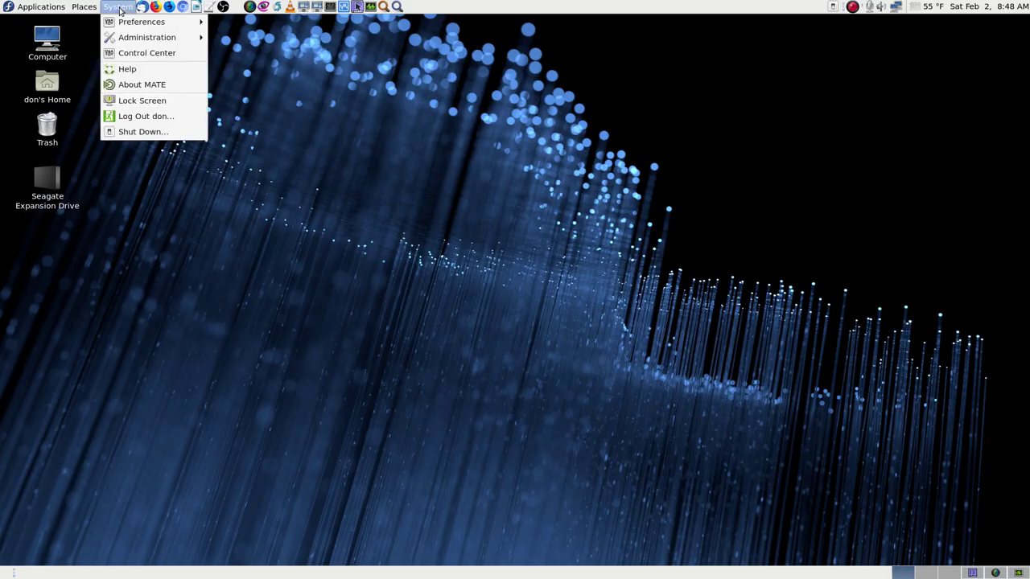
mouse_move(134, 42)
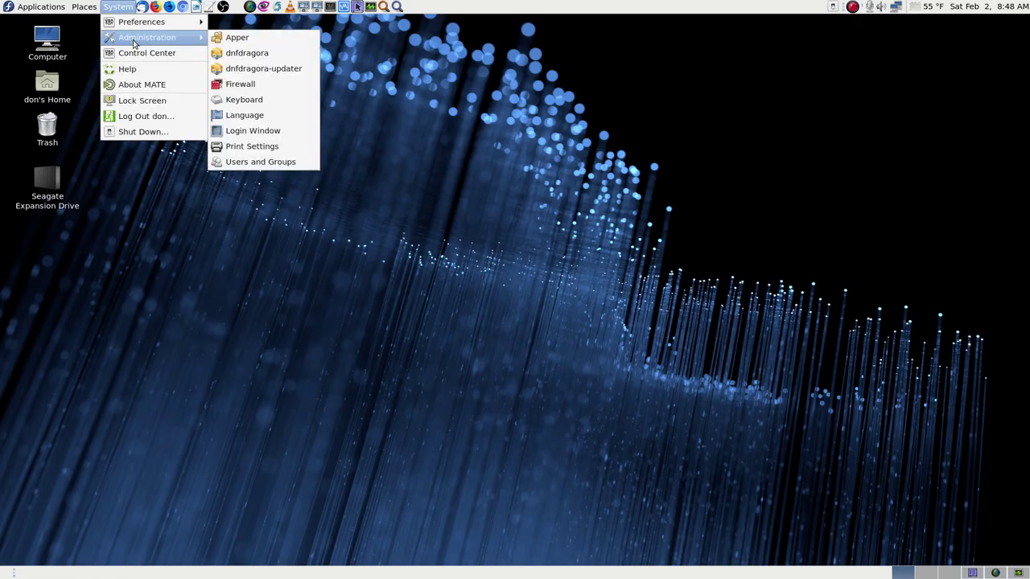
click(267, 53)
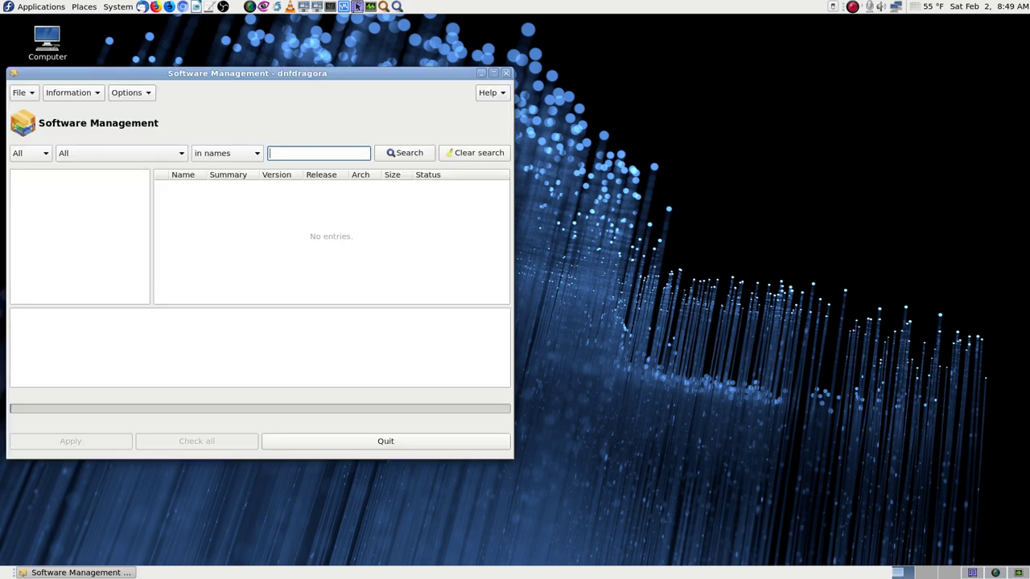
click(493, 73)
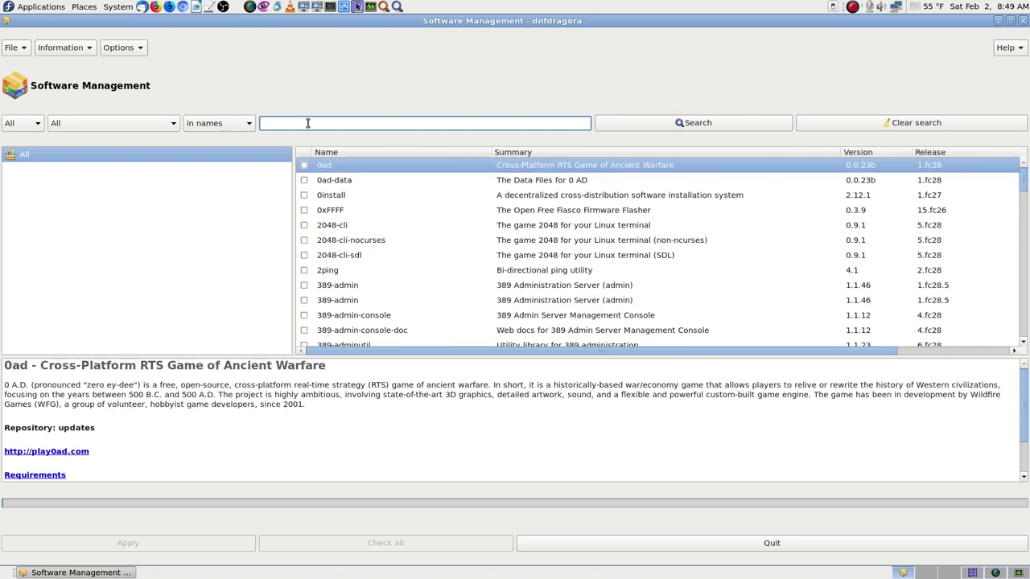
Search packages for 'ob', confirm obs-studio 21.1.1 is installed, and quit dnfdragora.
text(obs)
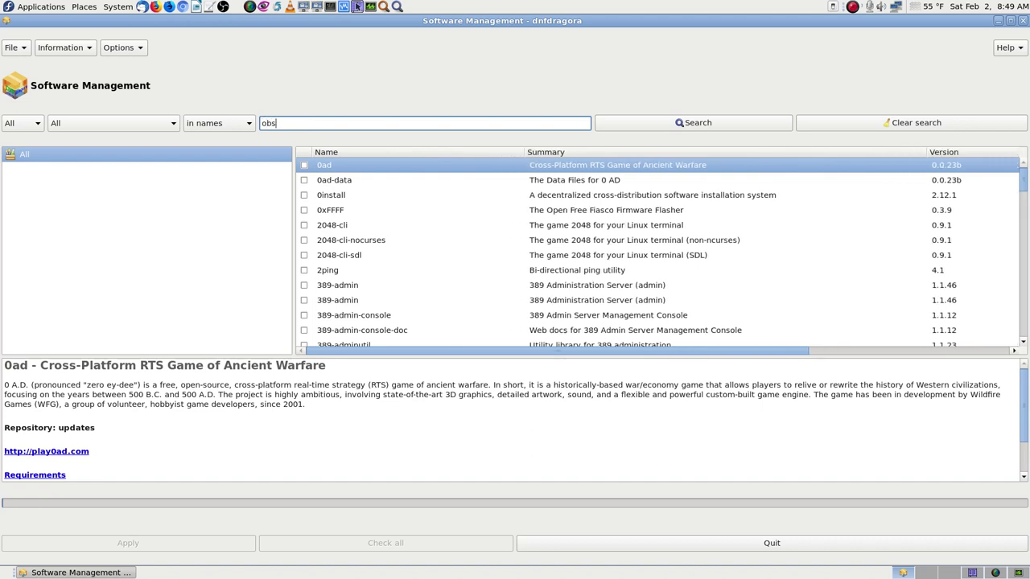
click(666, 120)
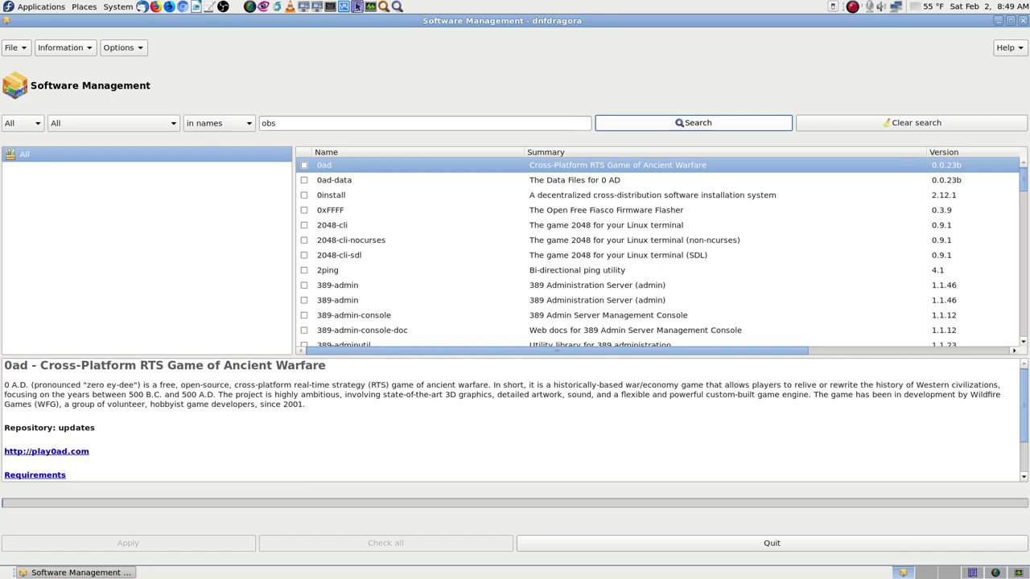
scroll(540, 296, down, 2)
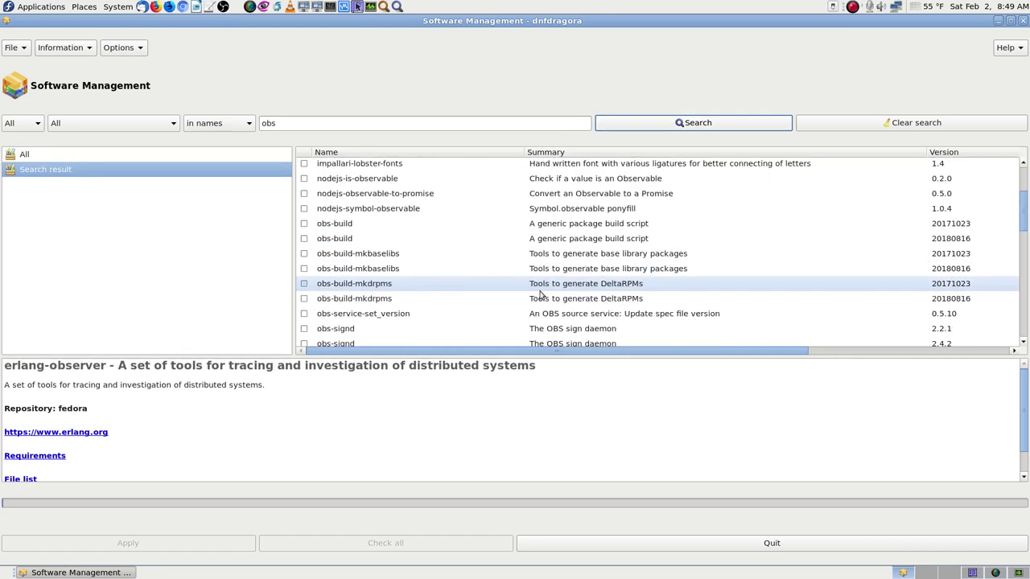
scroll(497, 333, down, 2)
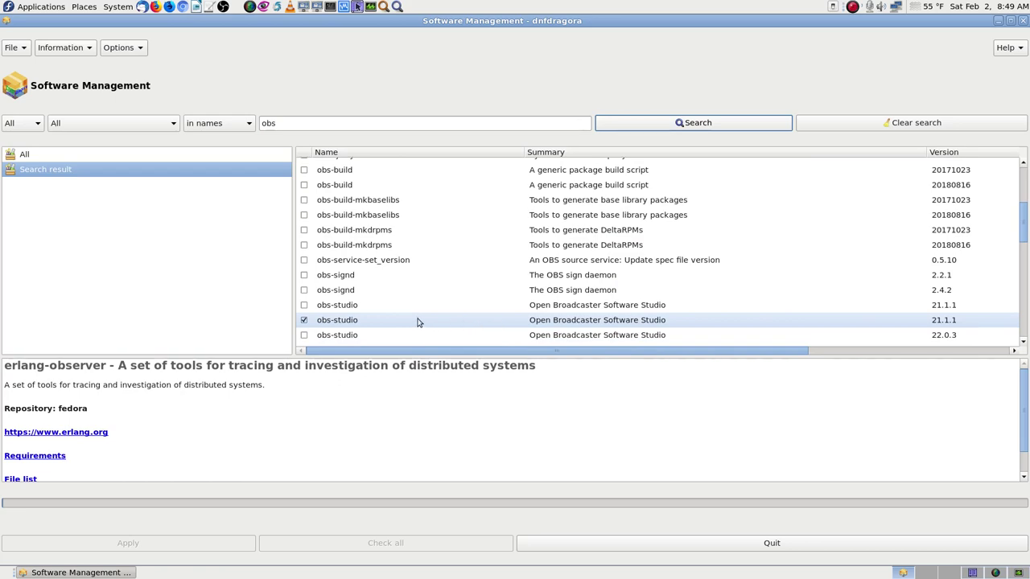
scroll(418, 321, down, 2)
scroll(477, 273, down, 5)
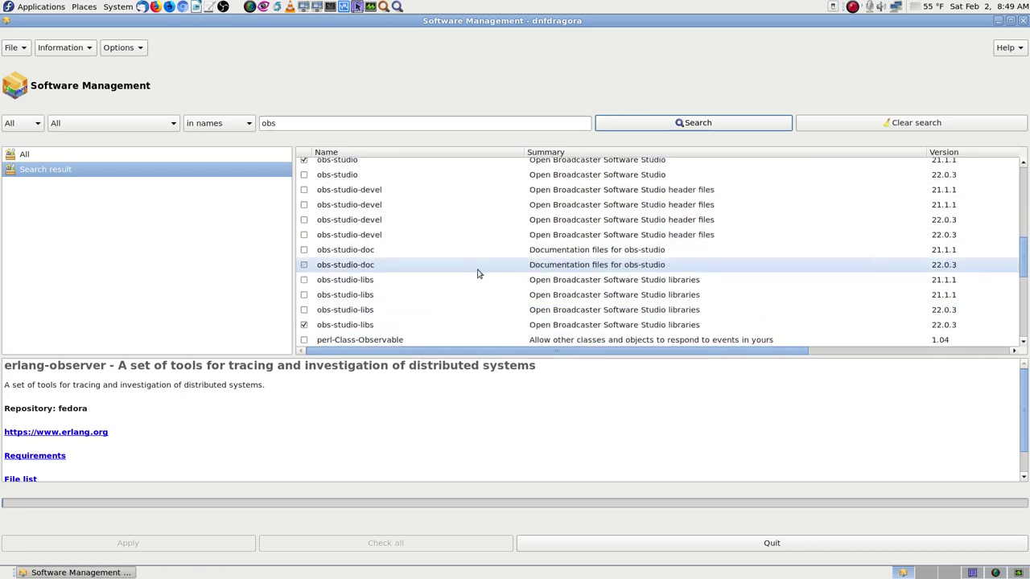
scroll(477, 273, down, 2)
scroll(477, 274, up, 4)
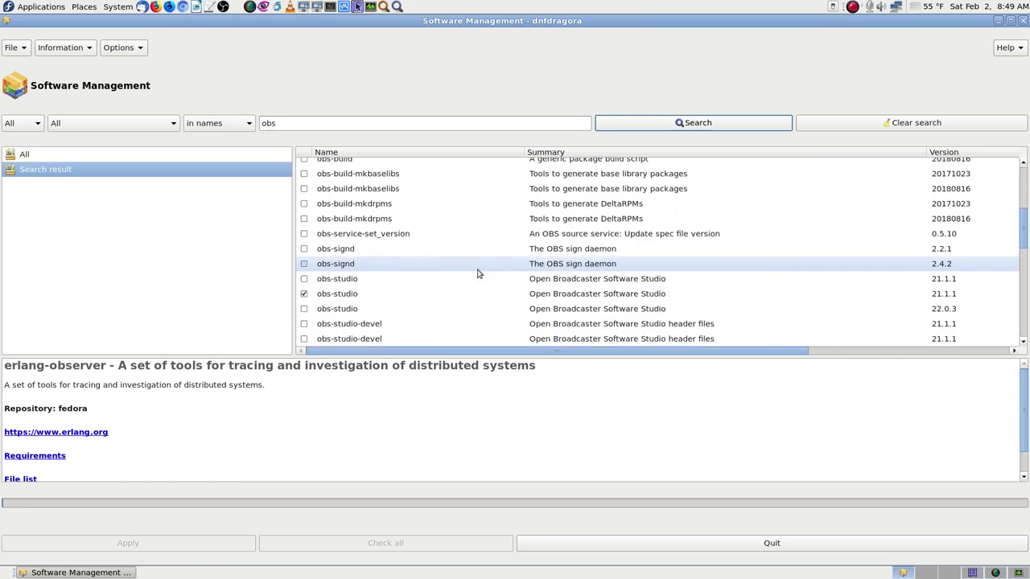
scroll(476, 273, down, 4)
scroll(477, 274, up, 6)
click(708, 541)
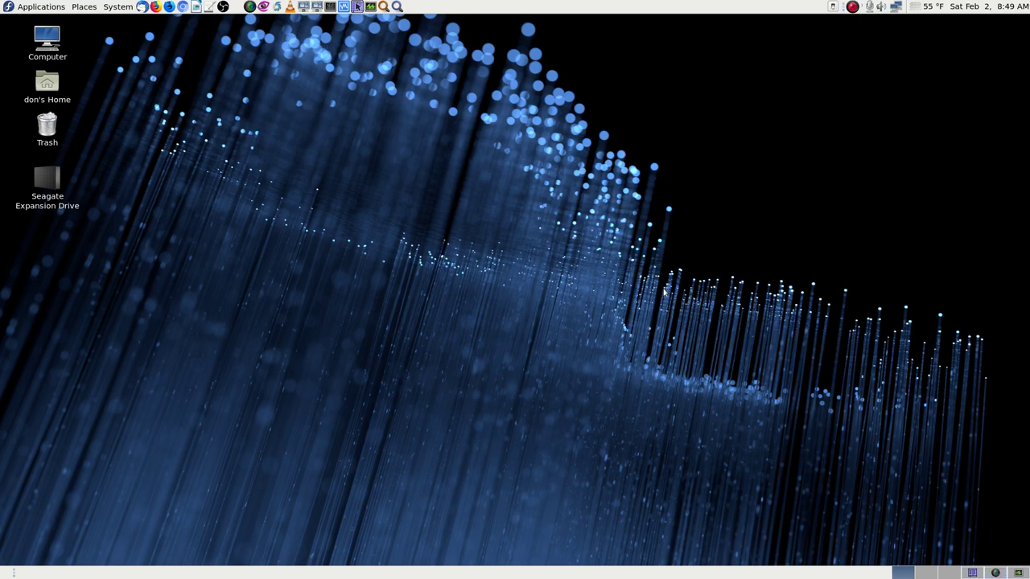
Search System Monitor for 'obs' (0 matches), clear the filter, and switch to the empty desktop workspace.
click(1016, 572)
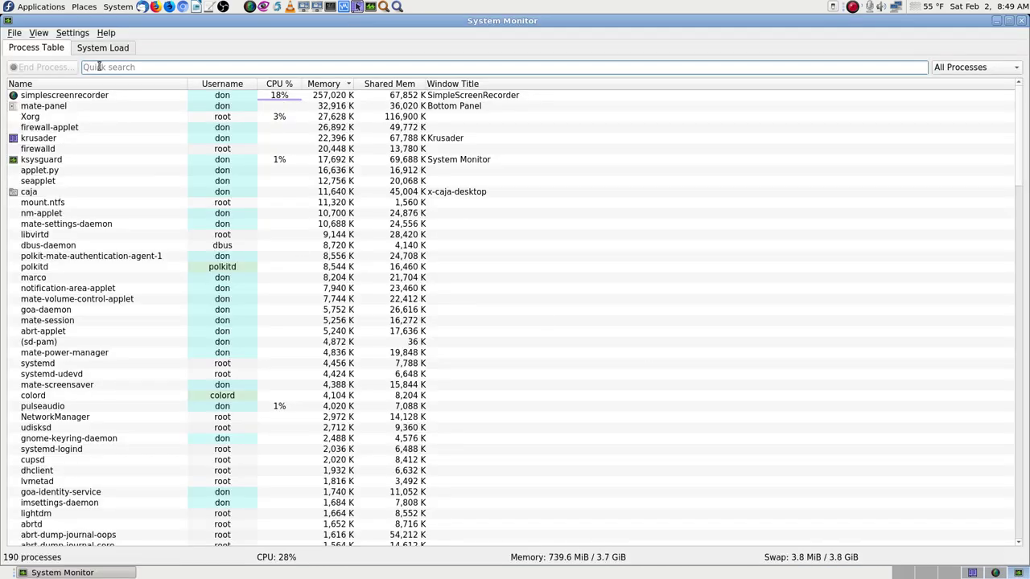
click(99, 67)
text(obs)
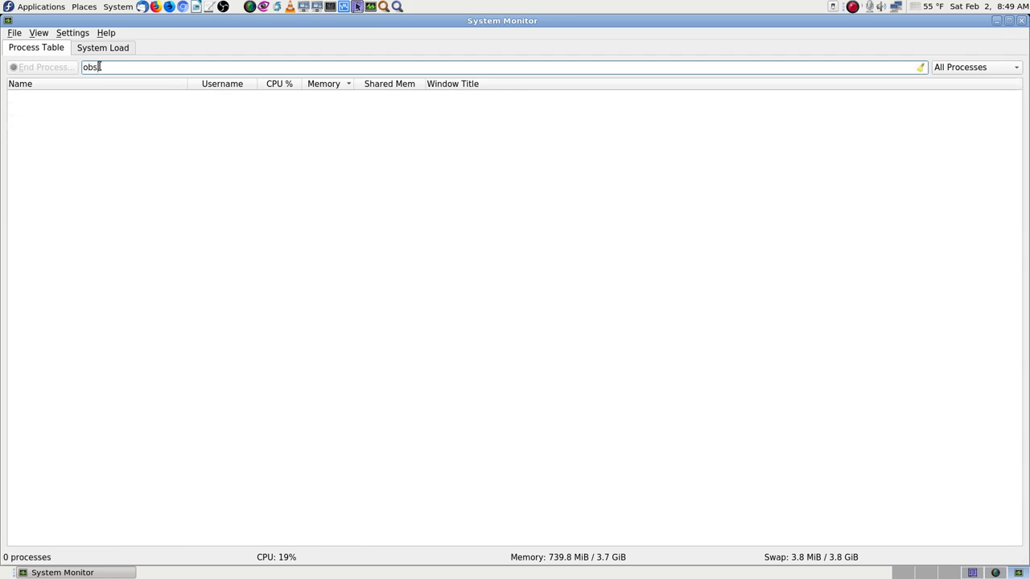
key(BackSpace)
key(BackSpace)
key(BackSpace)
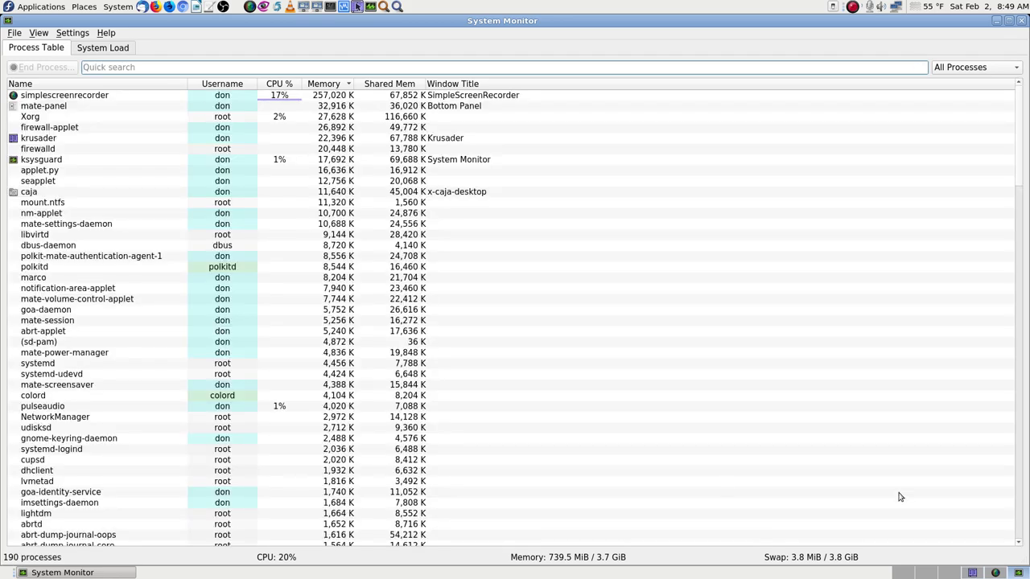
click(919, 574)
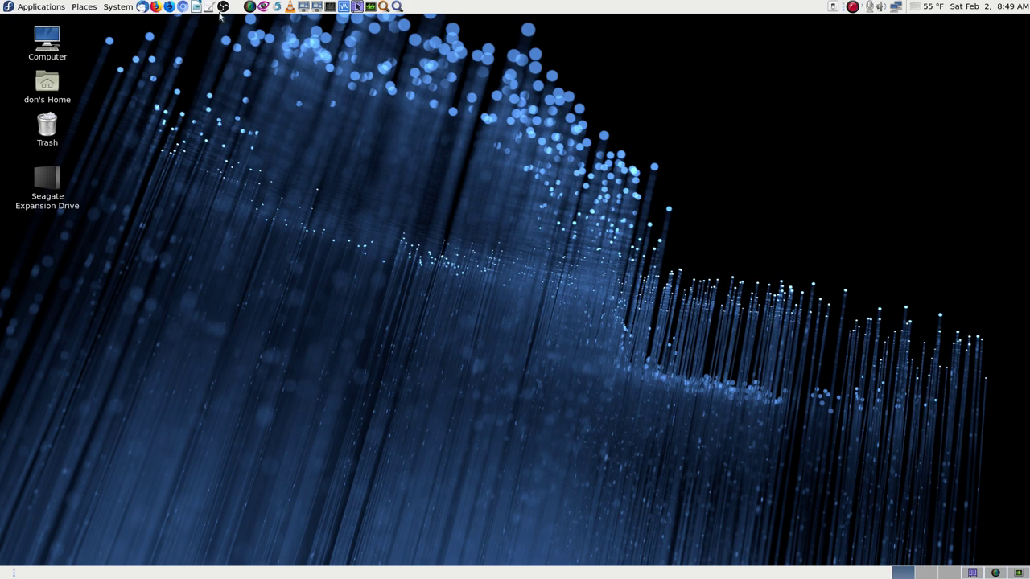
Start OBS from Applications > Sound & Video > Capture and Import, then close the 'Oops! OBS crashed' notice.
click(55, 8)
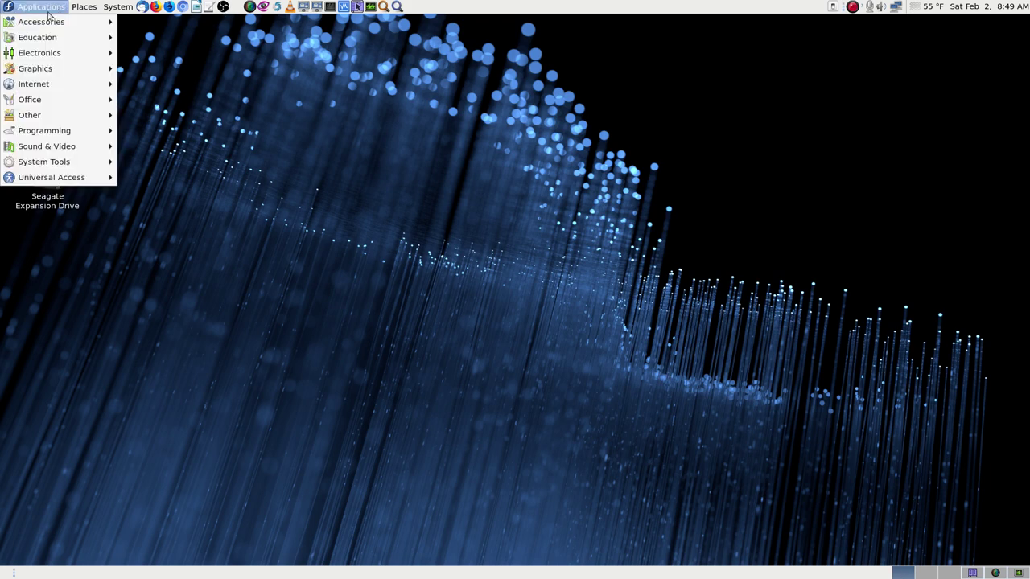
mouse_move(56, 82)
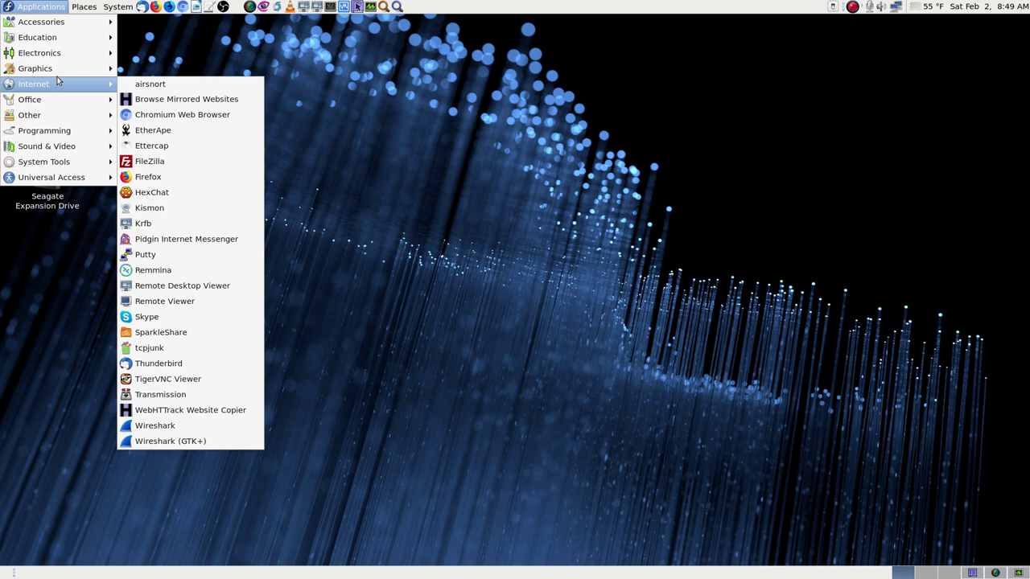
mouse_move(68, 143)
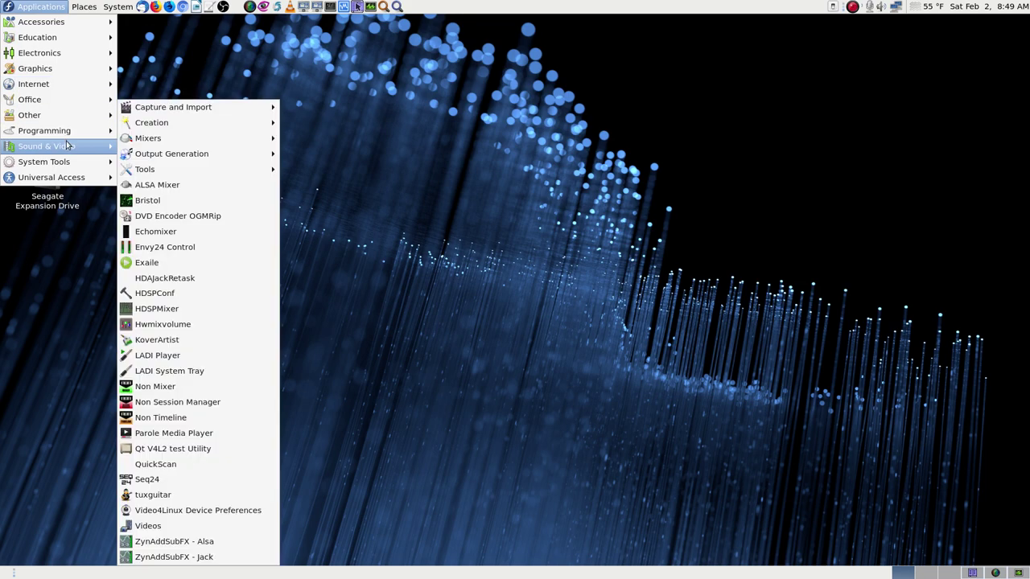
mouse_move(196, 110)
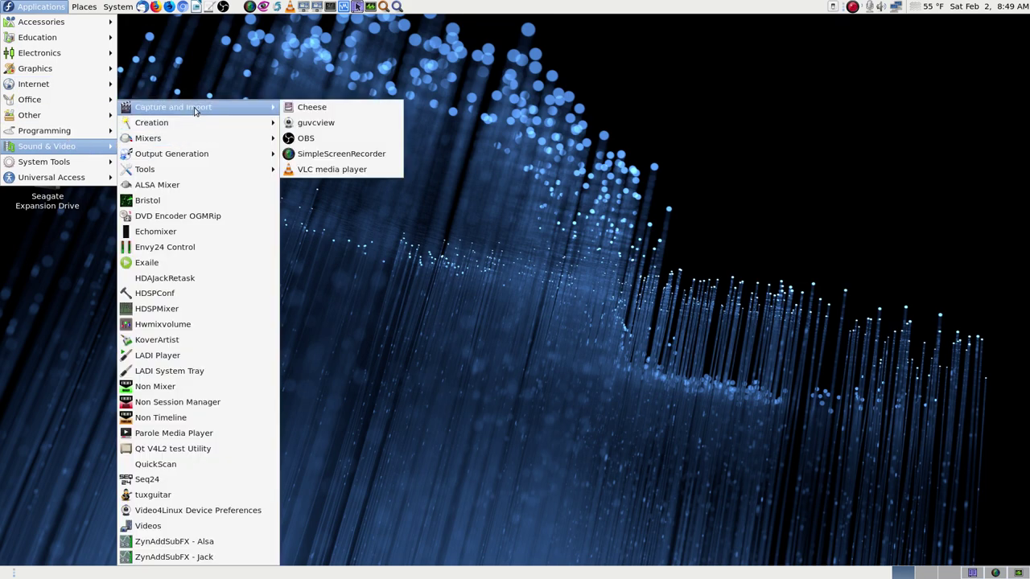
click(367, 139)
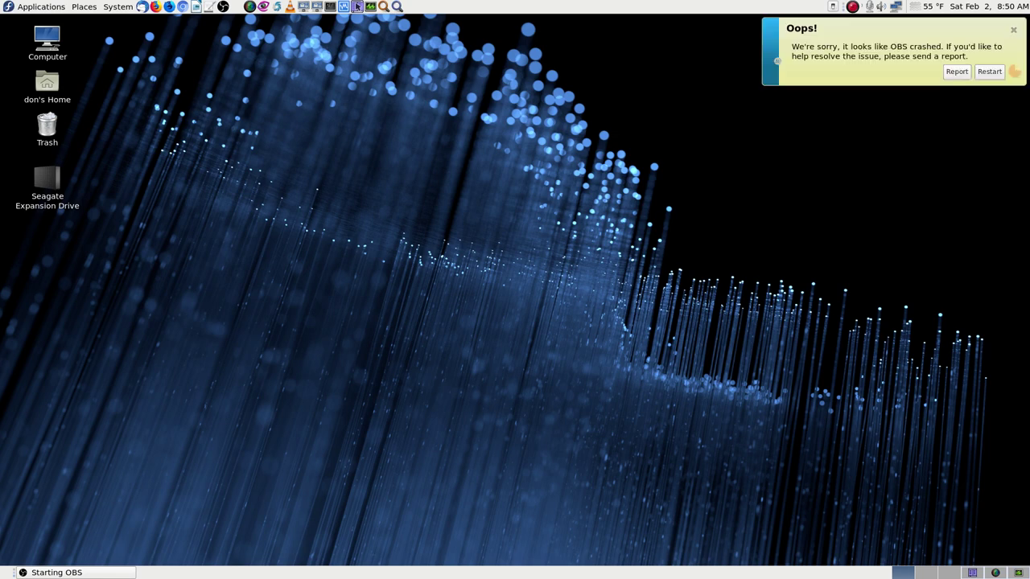
click(1013, 30)
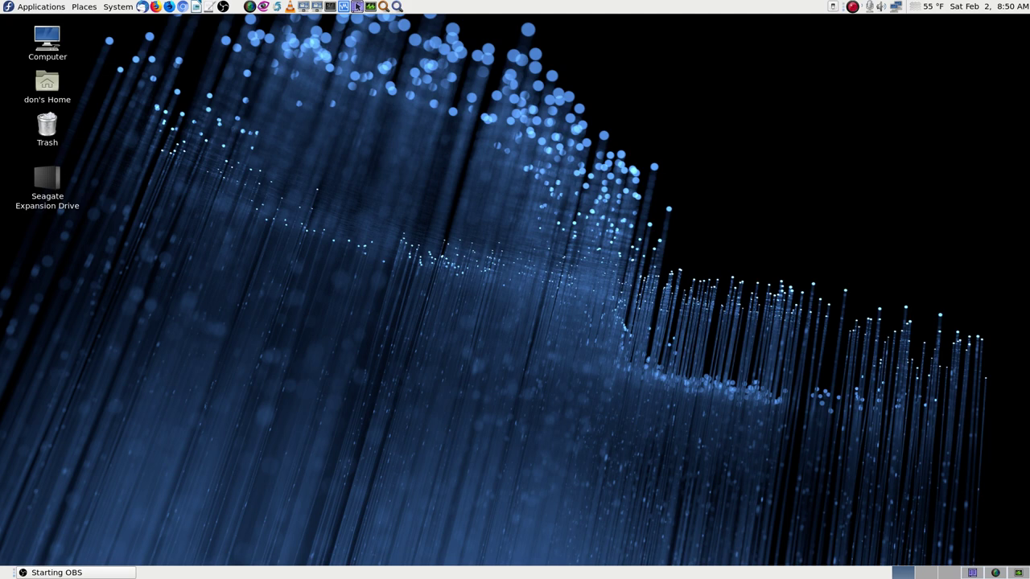
Open the SimpleScreenRecorder window from the tray and switch the live preview on, then off.
click(971, 571)
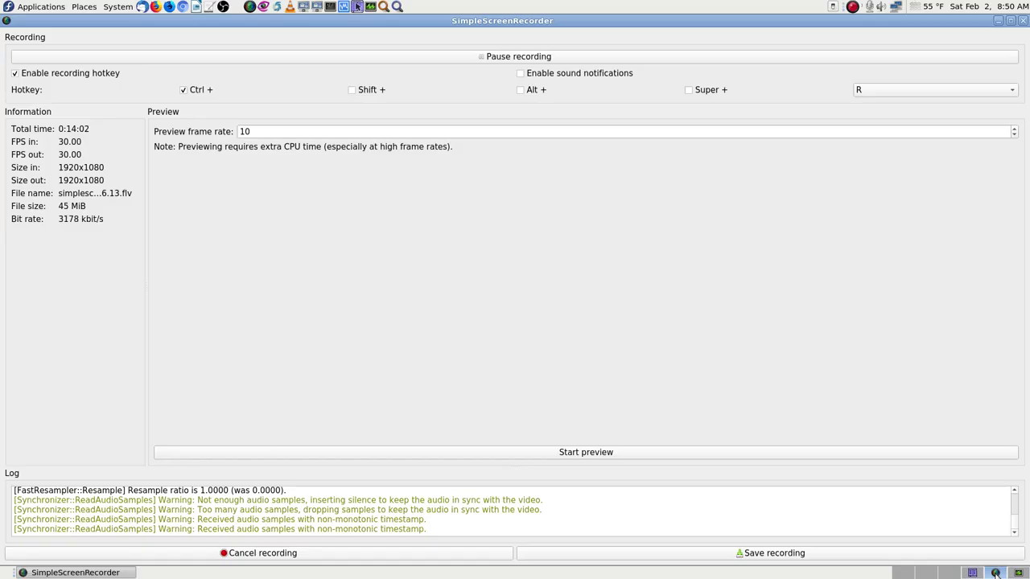
click(513, 451)
click(513, 451)
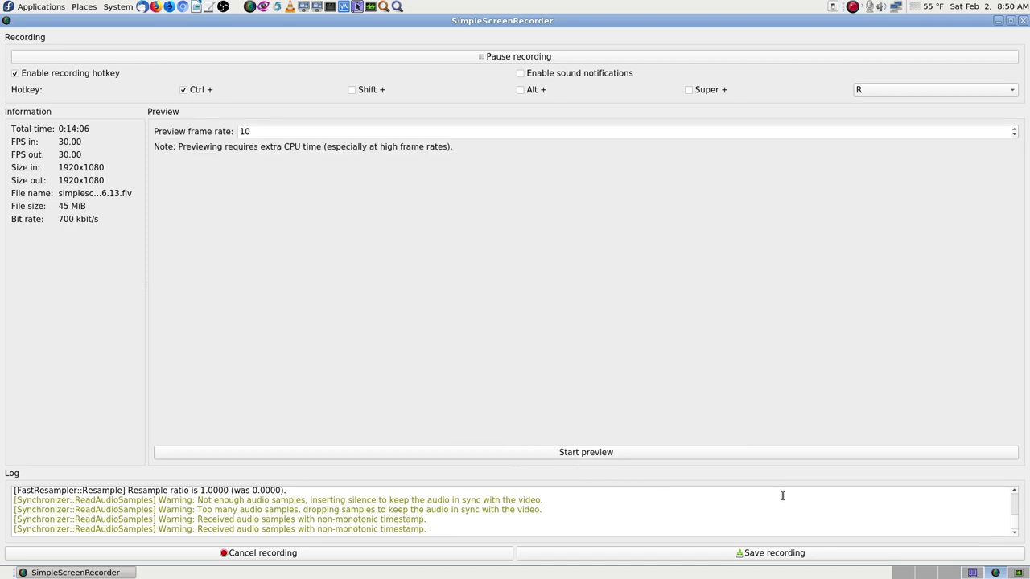